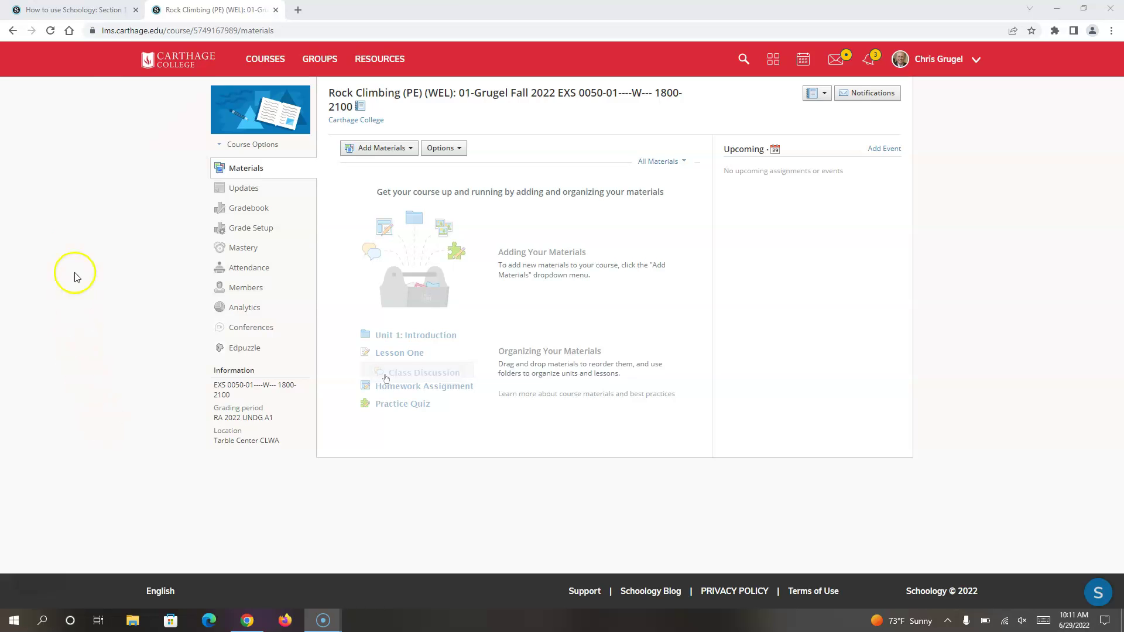
Switch to the How to use Schoology: Section 1 course and create a materials folder titled Course Documents
left_click(87, 10)
mouse_move(593, 490)
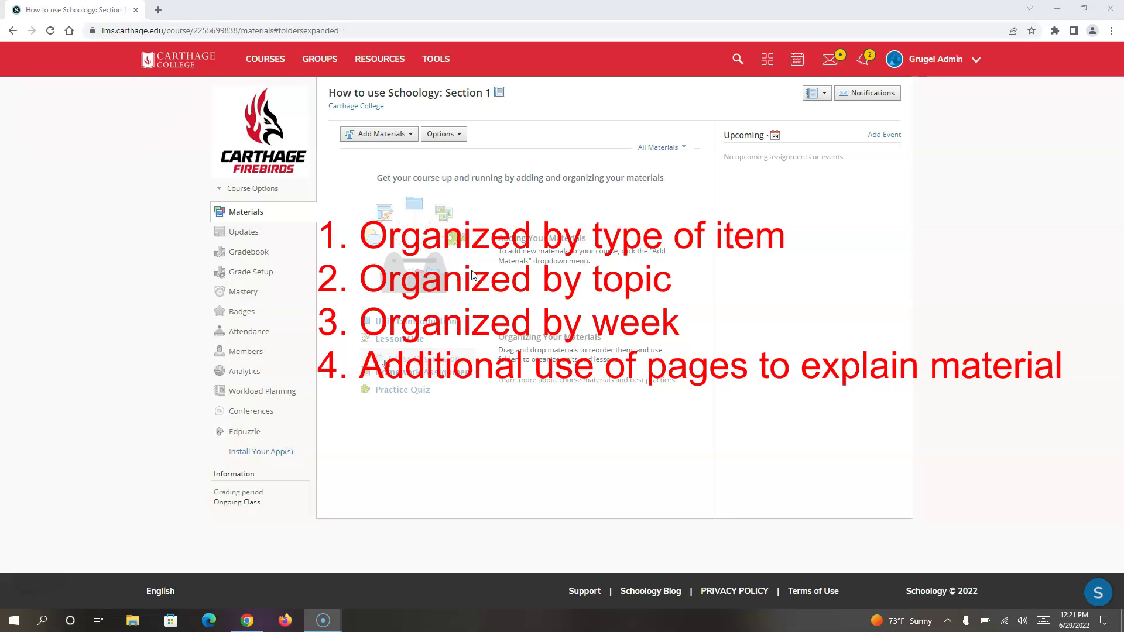
left_click(452, 240)
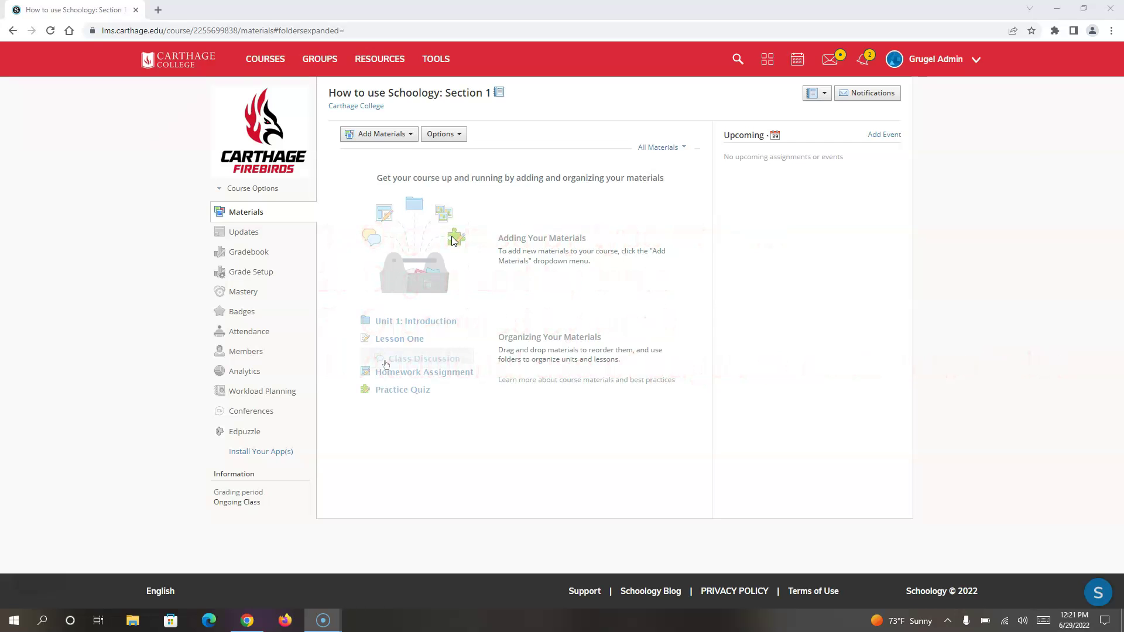
left_click(383, 136)
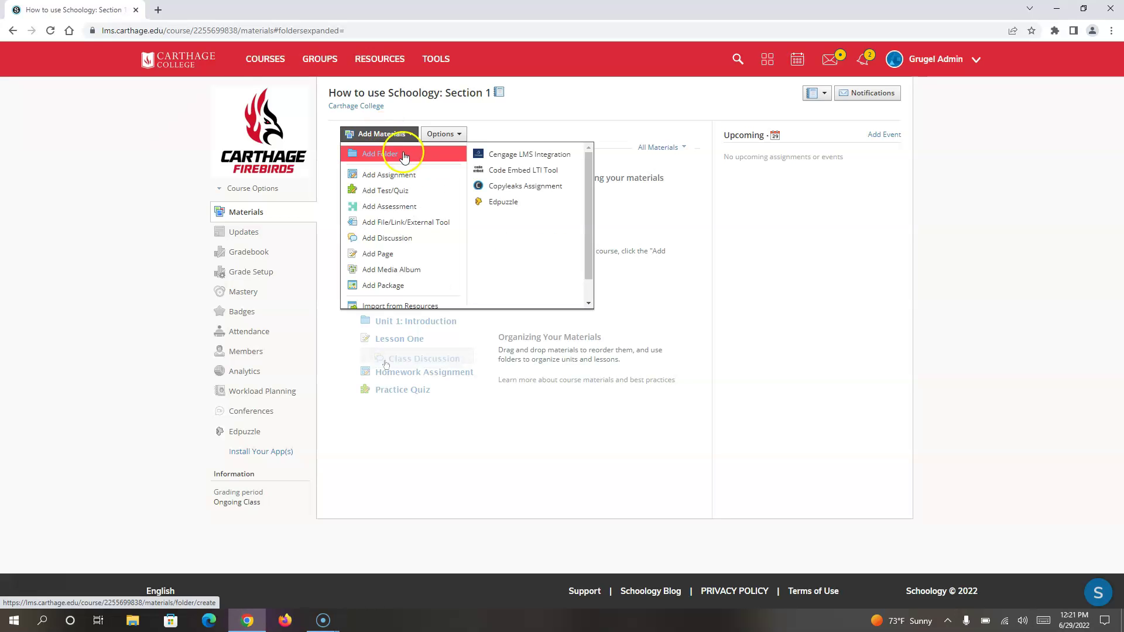
left_click(387, 153)
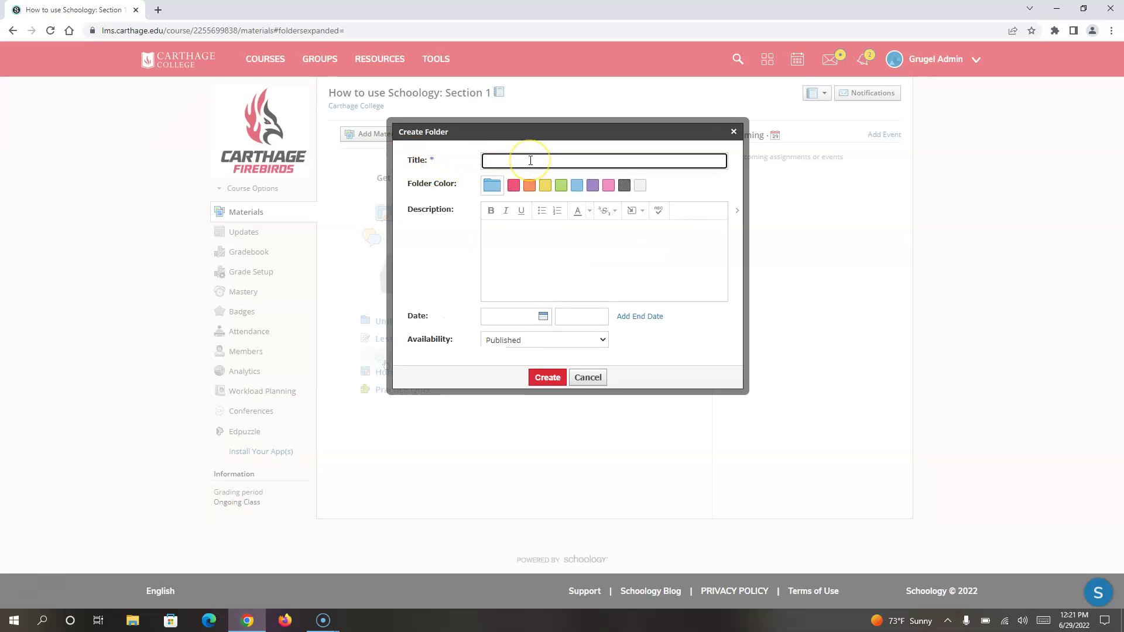
type("Course Documents")
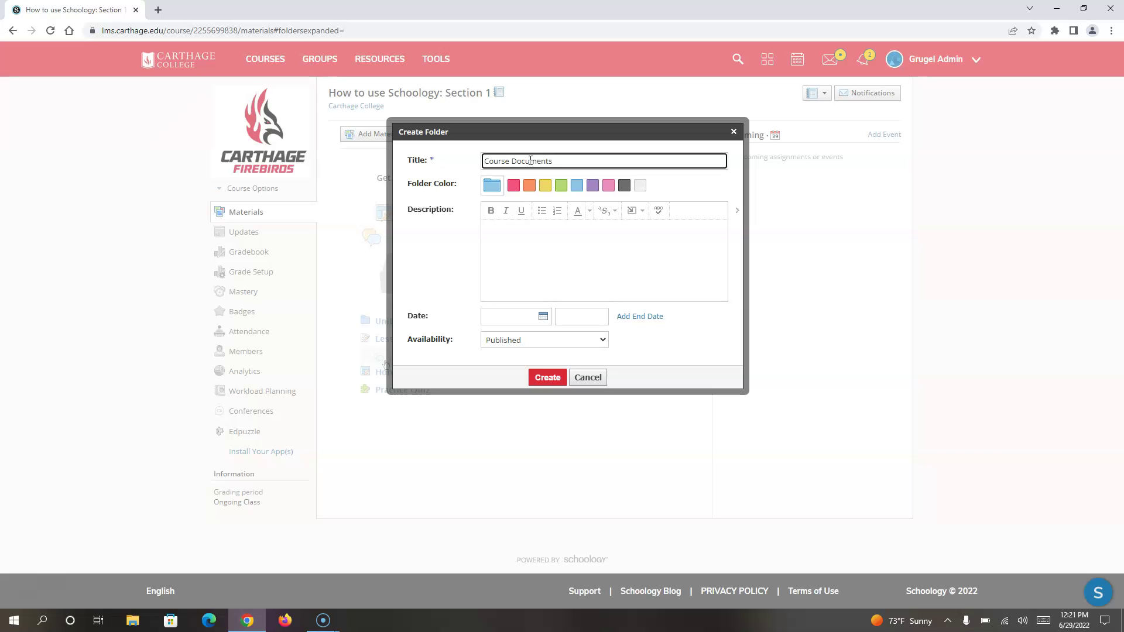
left_click(550, 379)
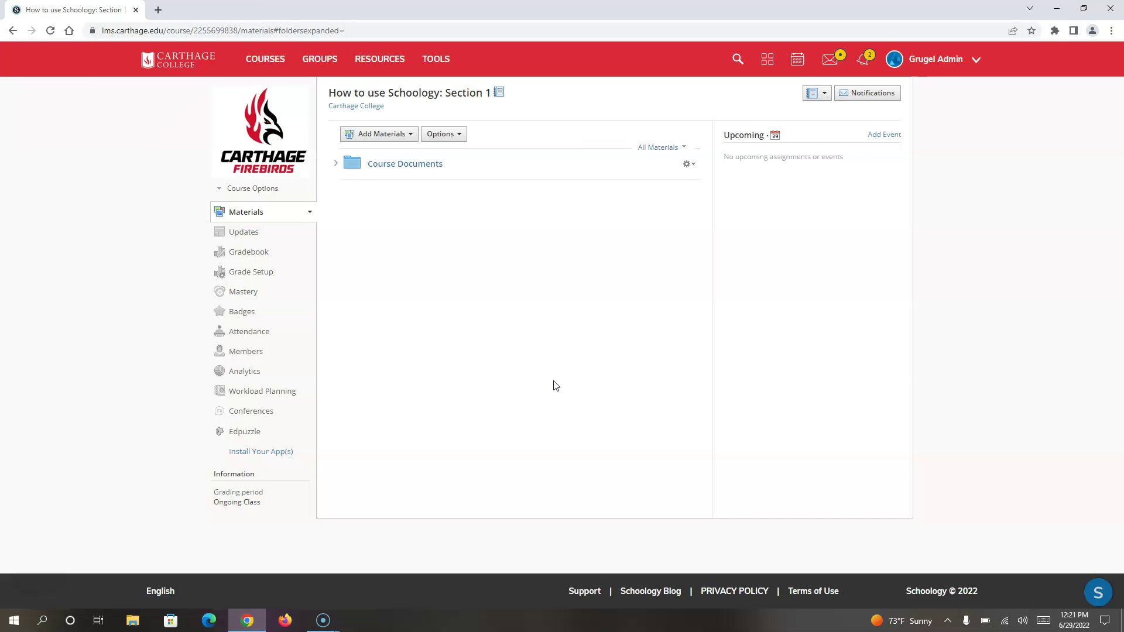
Add the Syllabus file from the desktop's Schoology 2022 2023 folder to the Course Documents folder
left_click(402, 165)
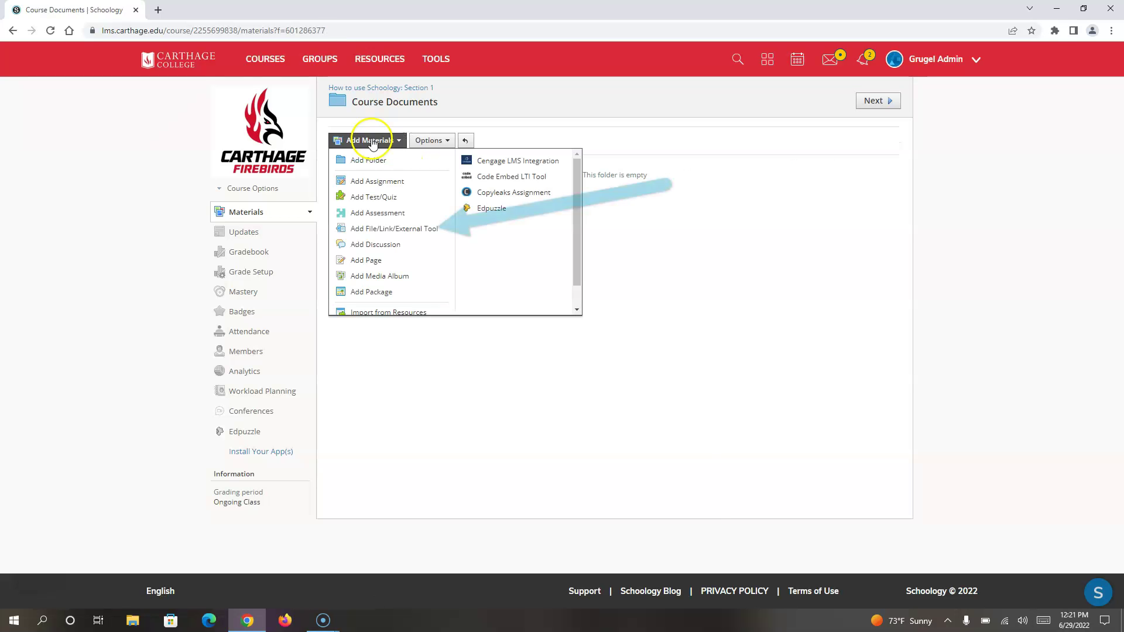
left_click(383, 230)
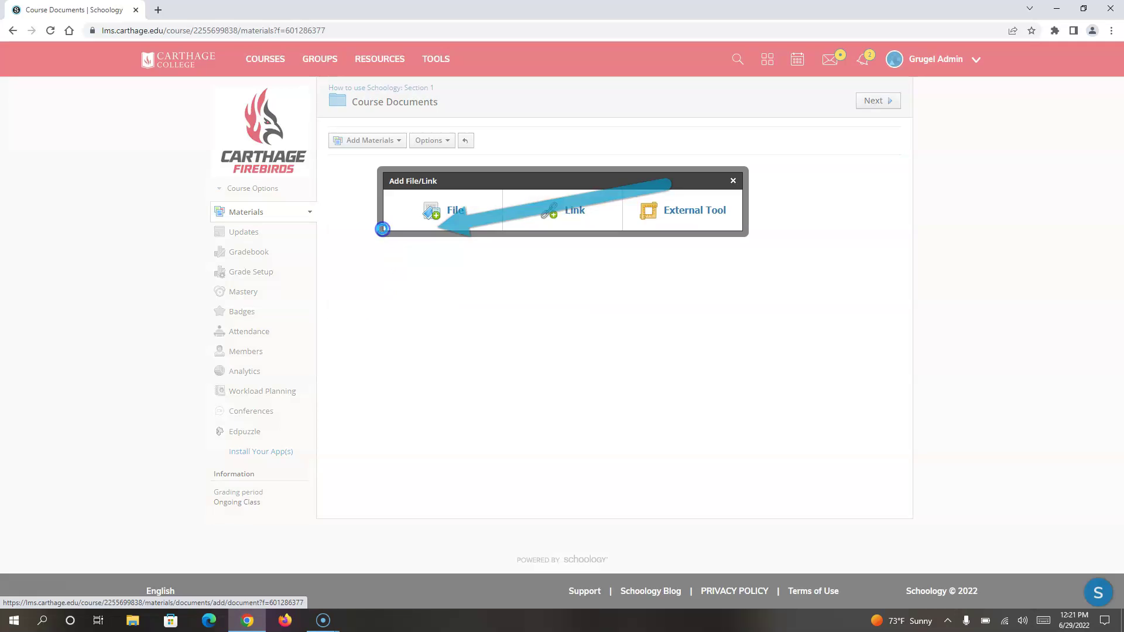
left_click(436, 214)
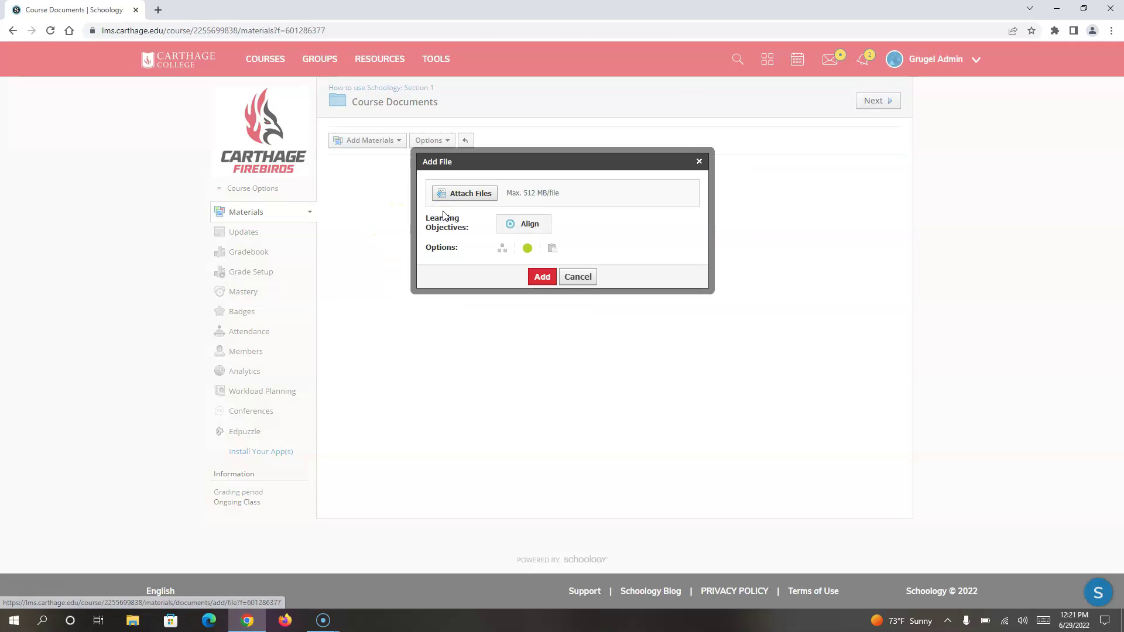
left_click(458, 197)
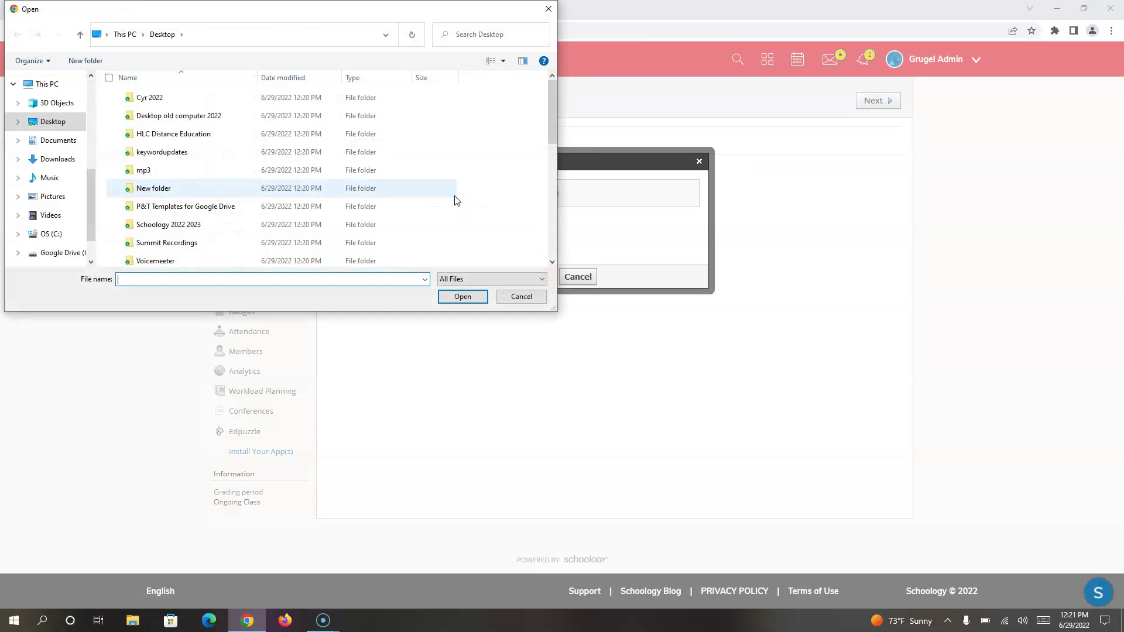
left_click(191, 225)
double_click(191, 224)
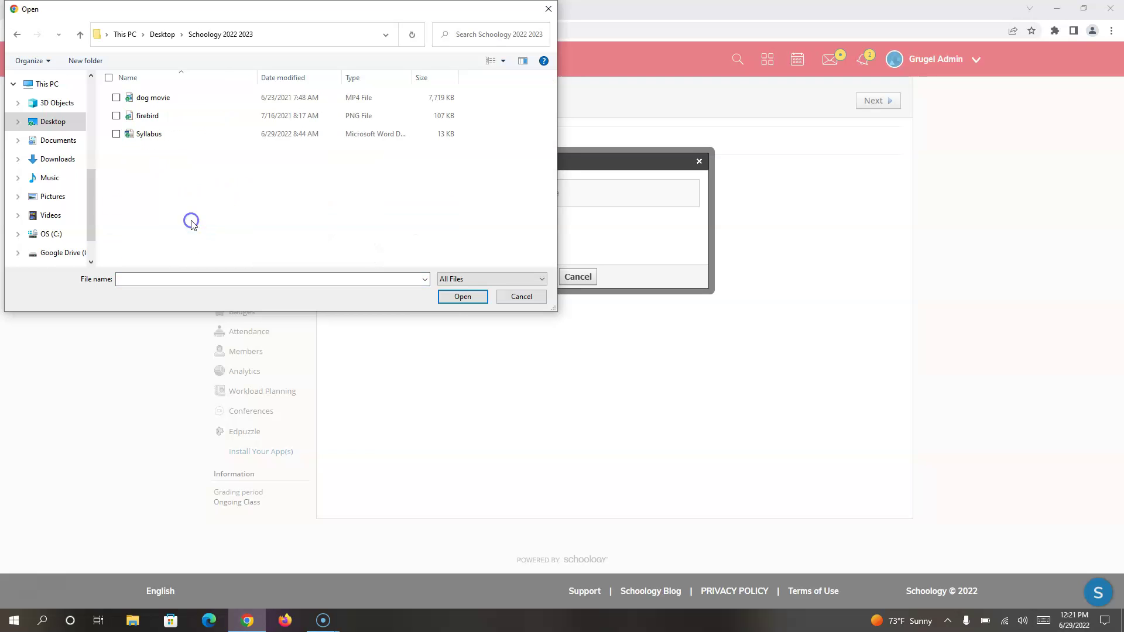
left_click(175, 132)
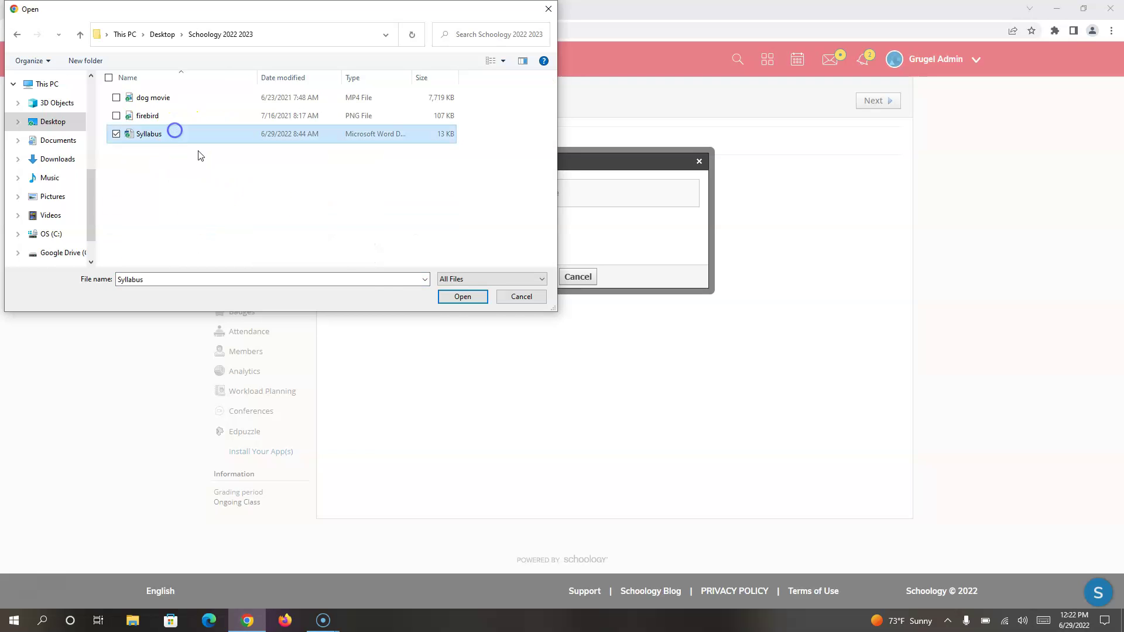
left_click(462, 296)
left_click(547, 299)
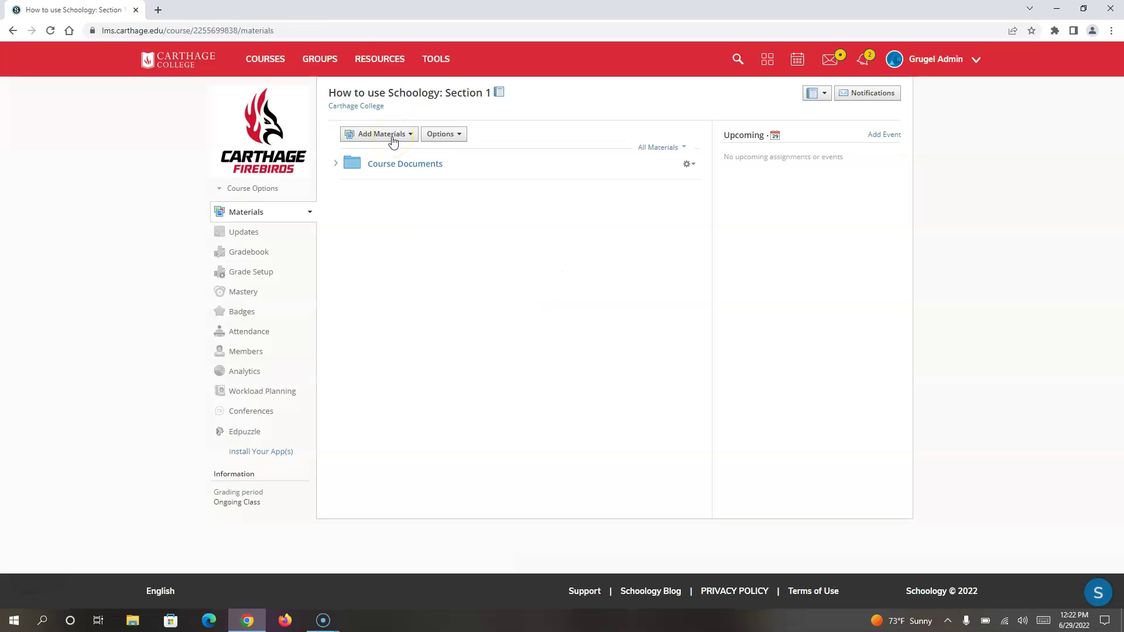
Create a published folder titled Week 1 in the course's main materials list
left_click(392, 138)
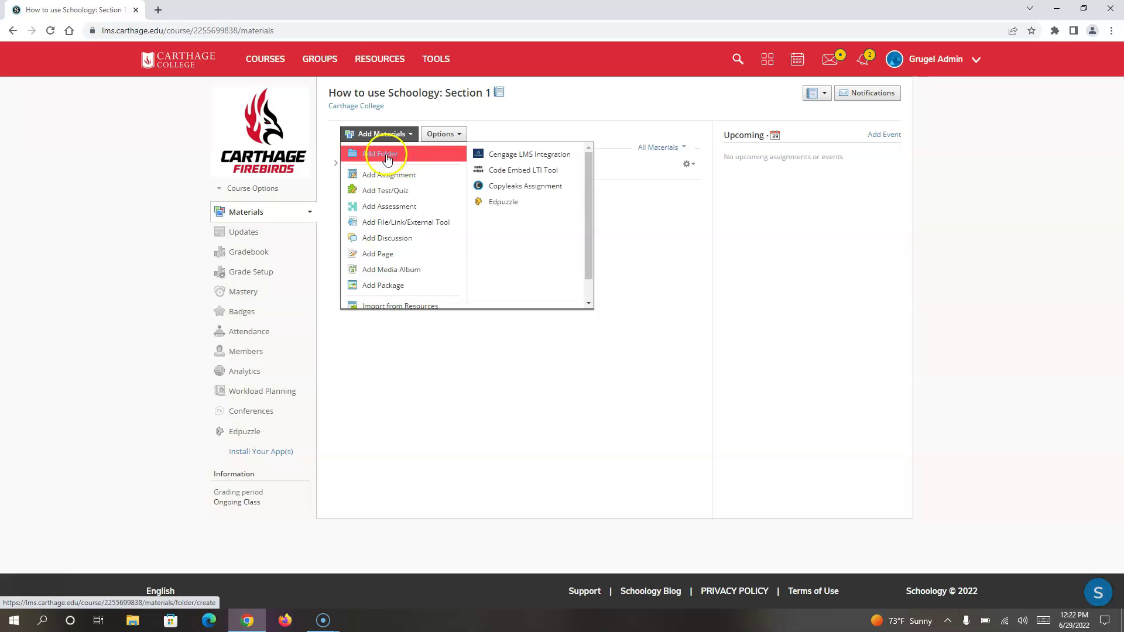
left_click(400, 161)
type("Week 1")
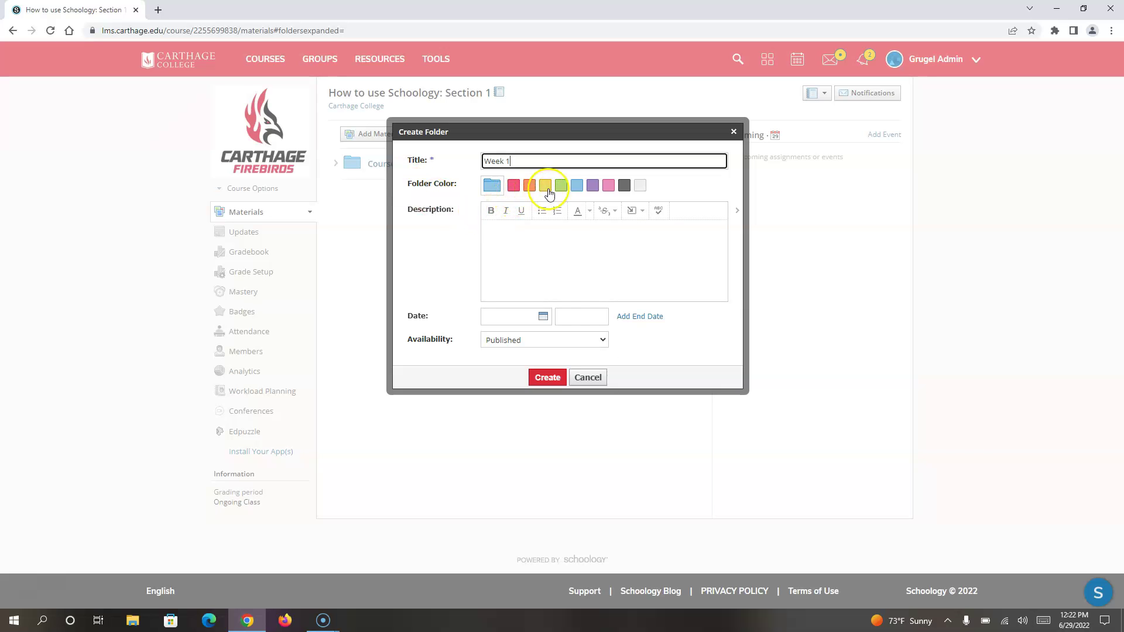
left_click(550, 377)
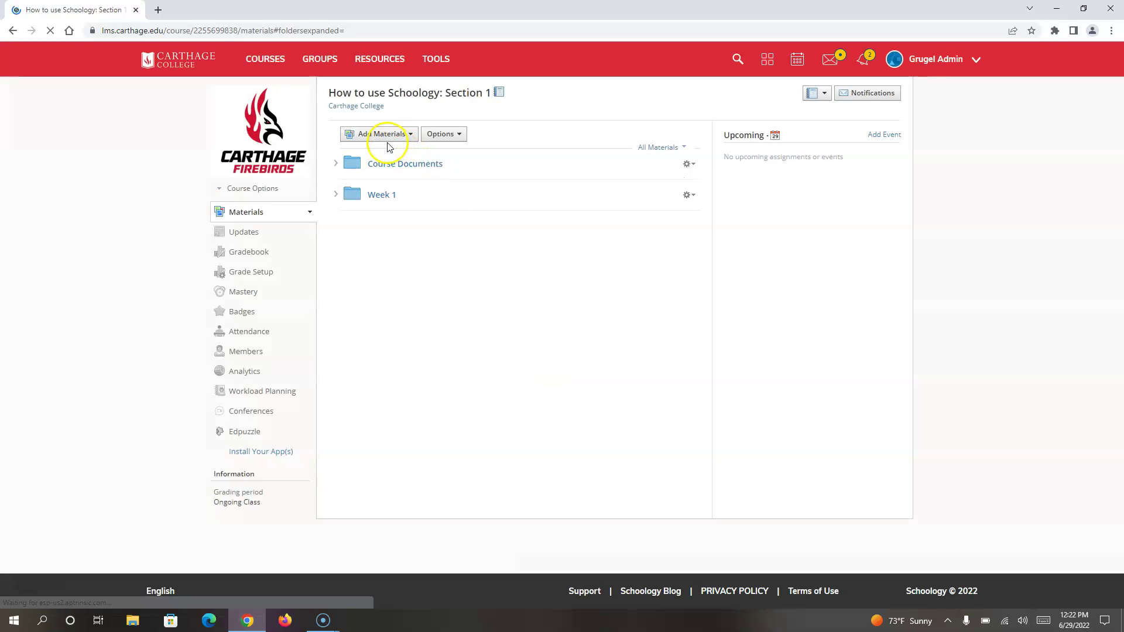
Create a published folder titled Week 2 in the course's main materials list
left_click(379, 134)
left_click(385, 150)
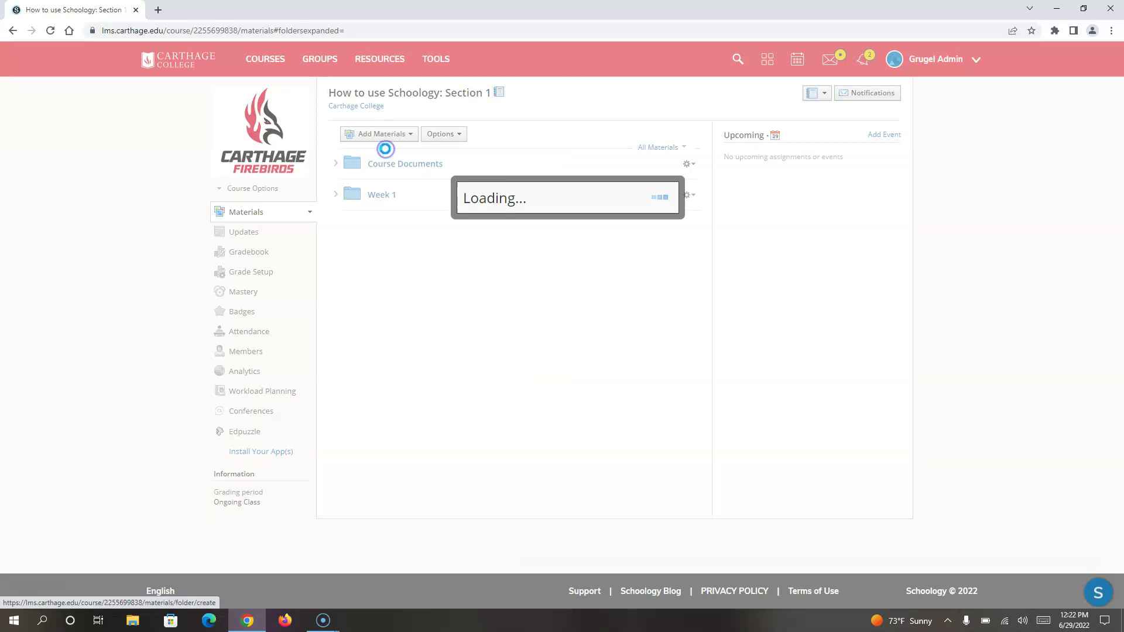
type("Week 2")
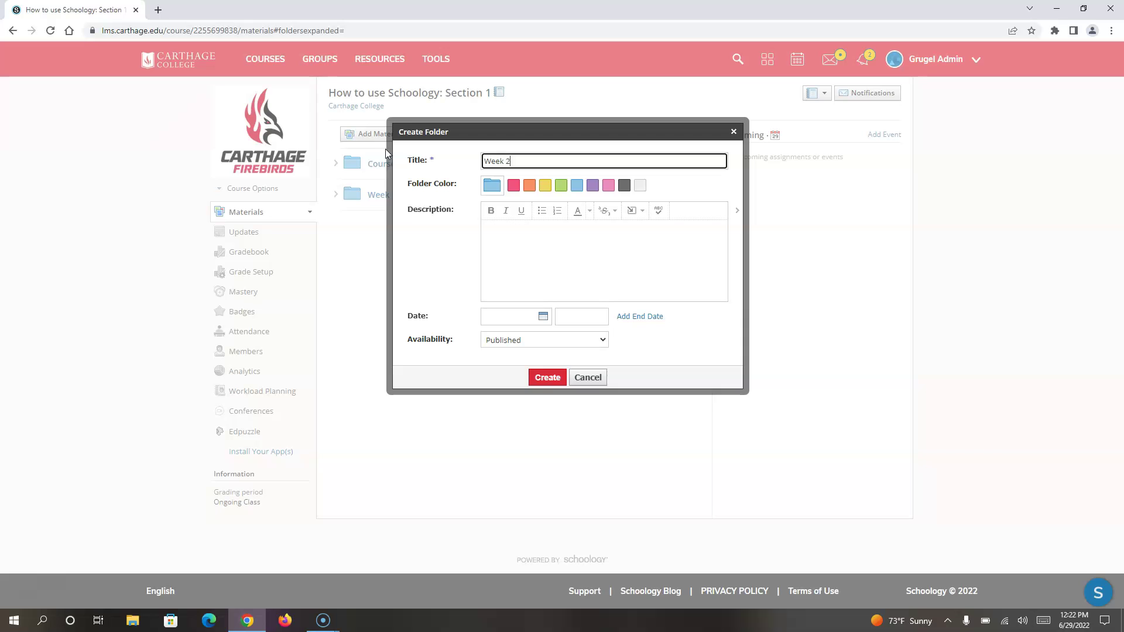
left_click(548, 378)
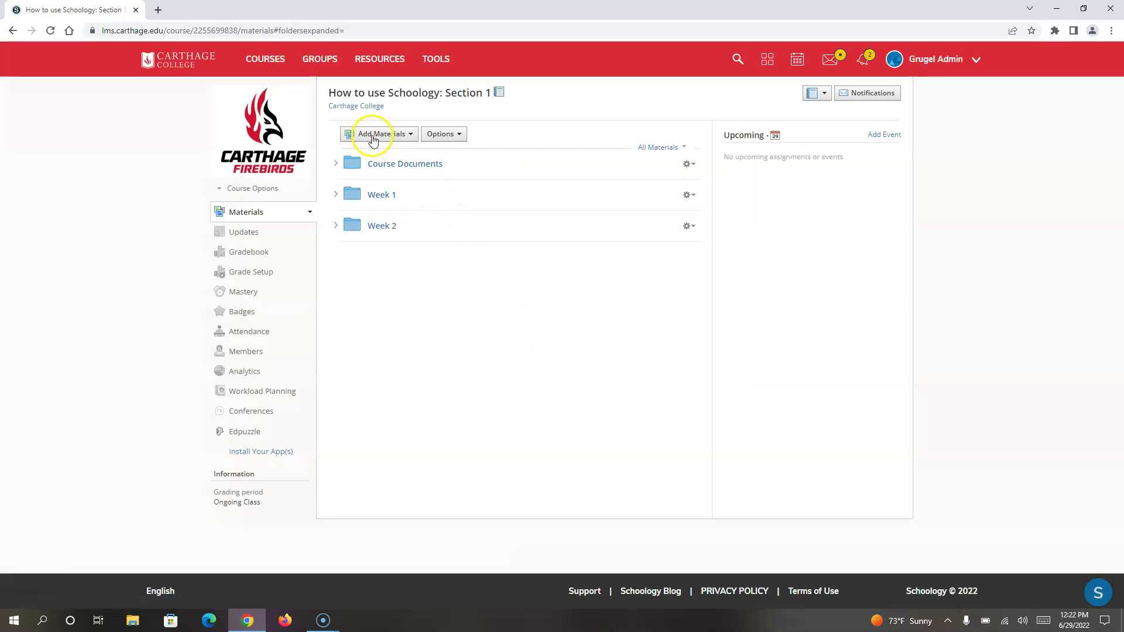
Create a published folder titled Week 3 in the course's main materials list
left_click(373, 139)
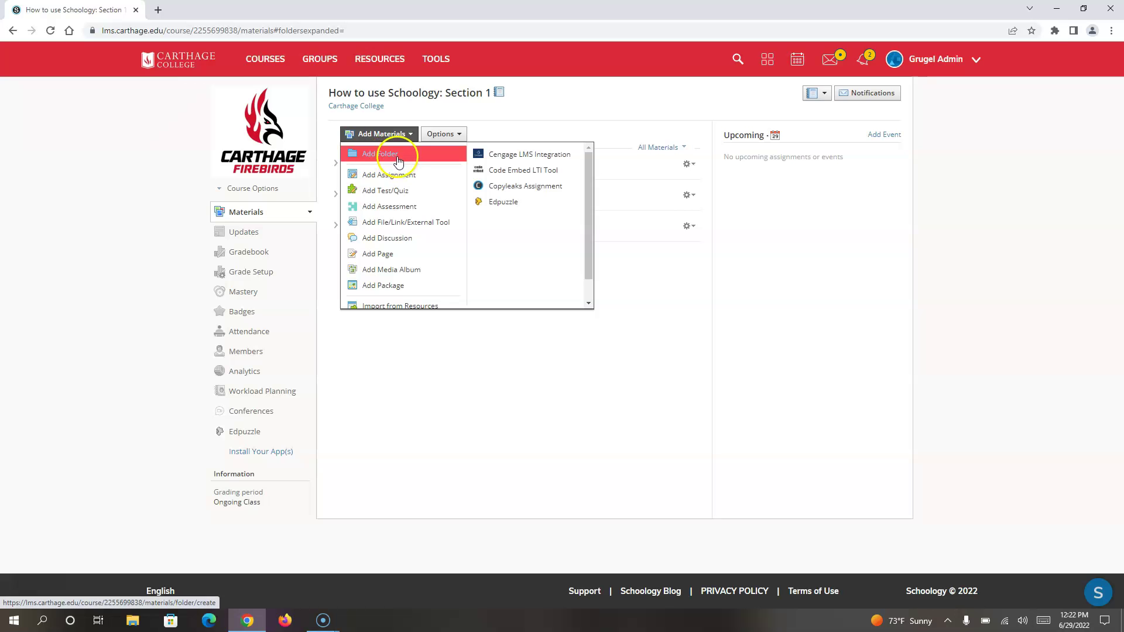
left_click(398, 154)
type("Week 3")
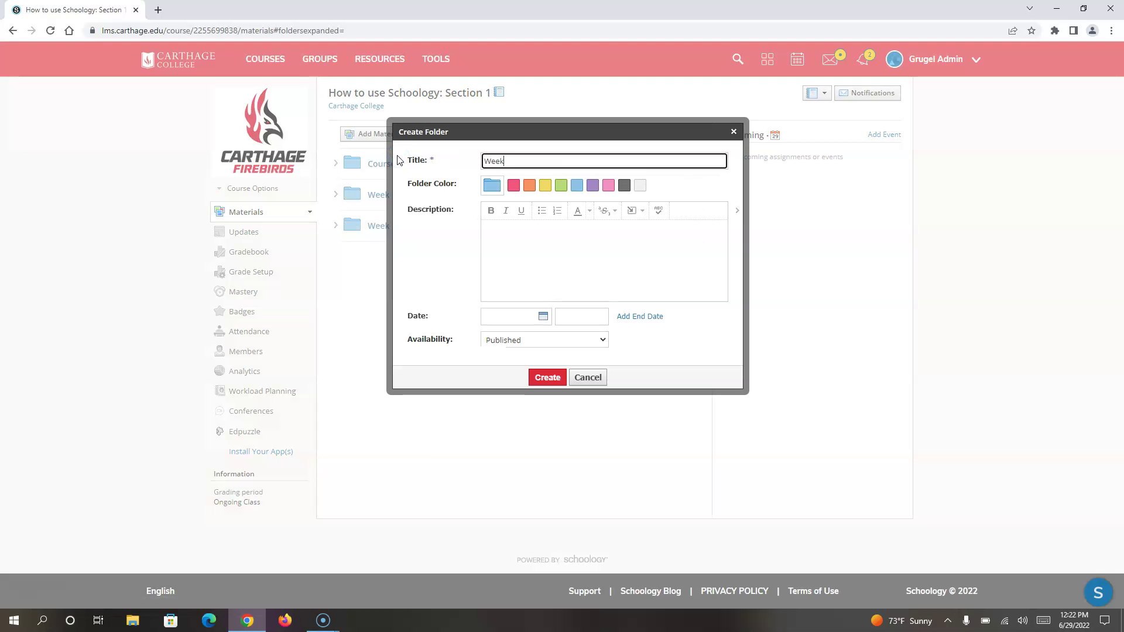
left_click(546, 377)
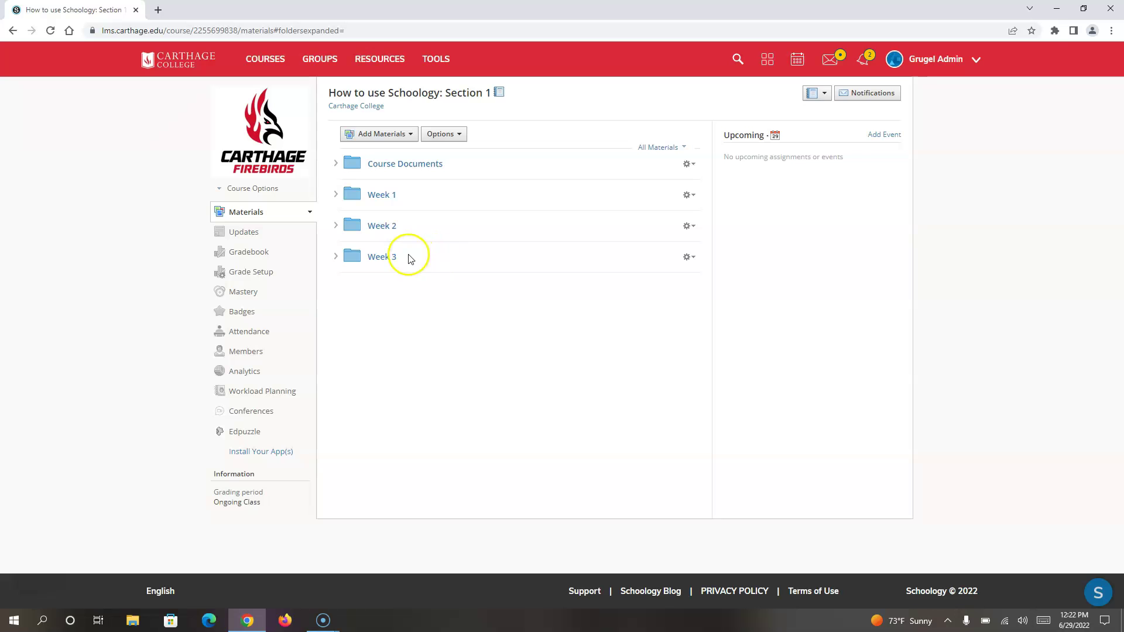
Move the Course Documents folder below Week 3 and collapse the Week 3 folder
left_click_drag(396, 165, 394, 276)
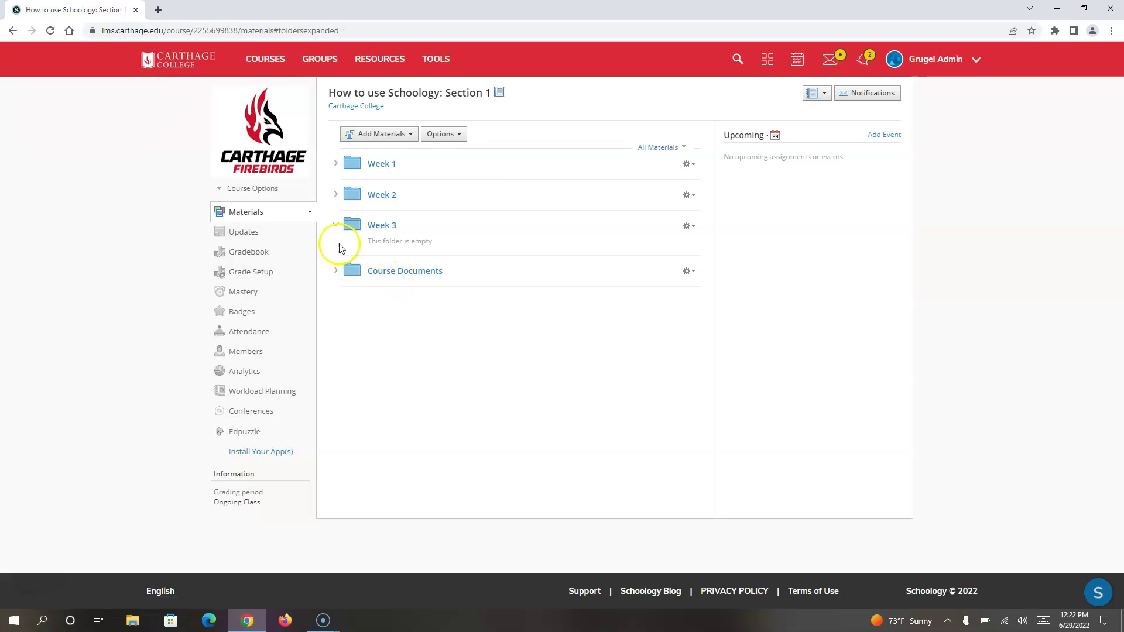
left_click(335, 225)
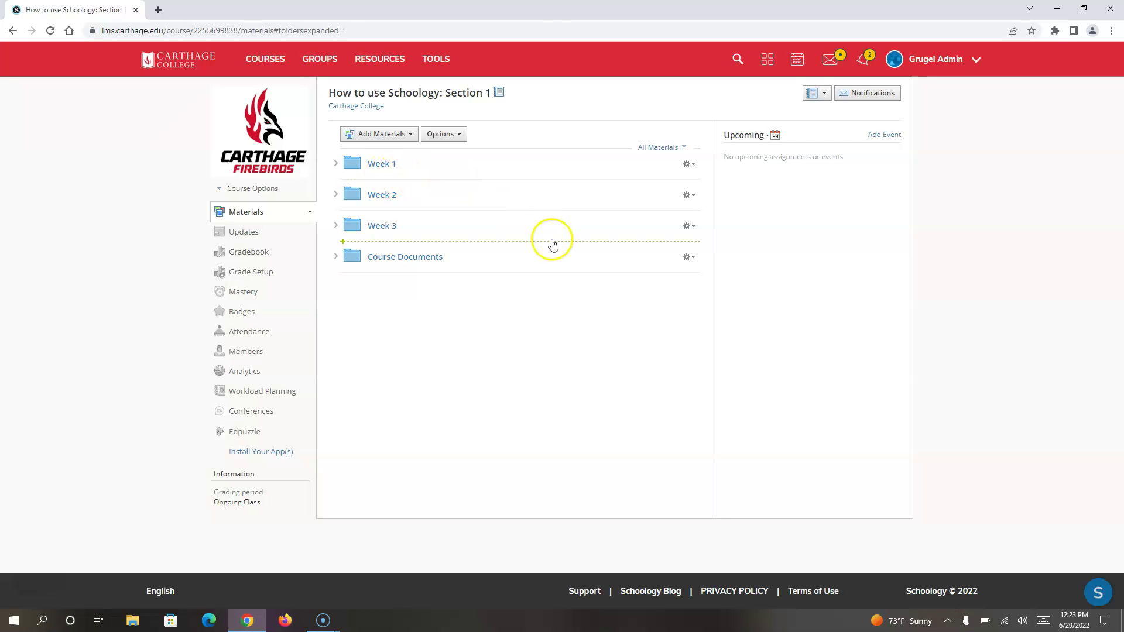
Unpublish the Week 1 folder and confirm the change
left_click(689, 165)
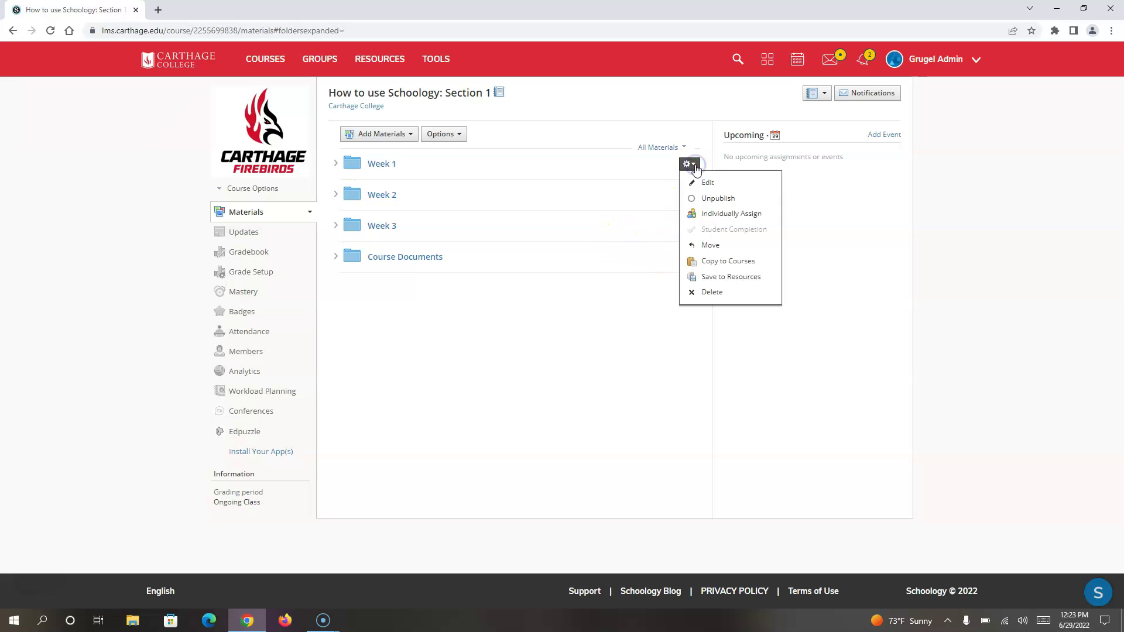
left_click(736, 200)
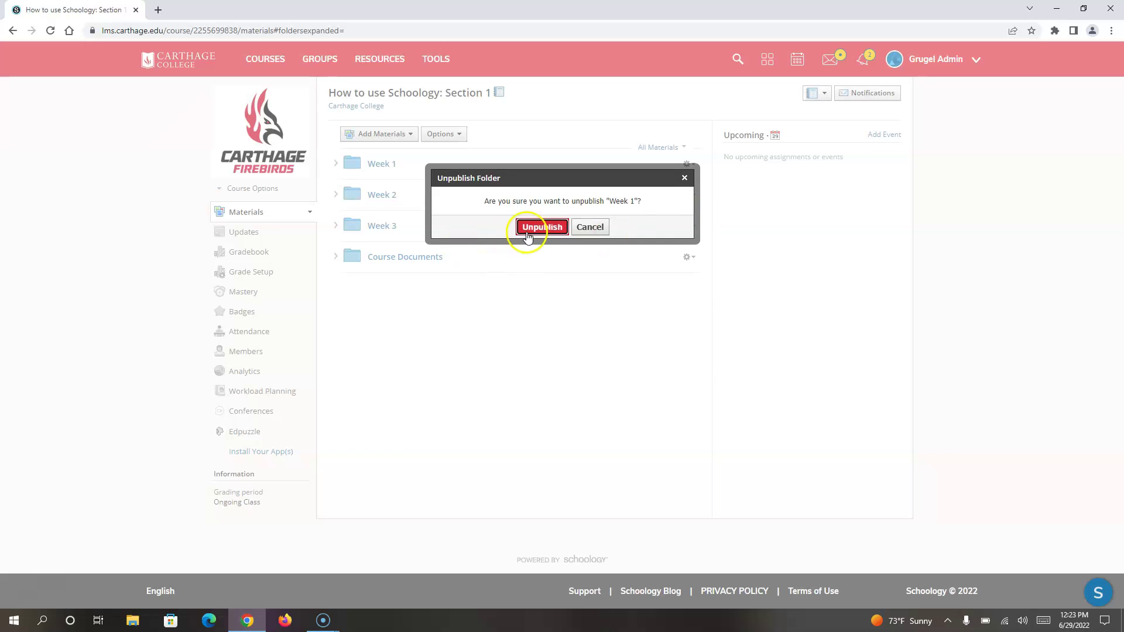
left_click(539, 226)
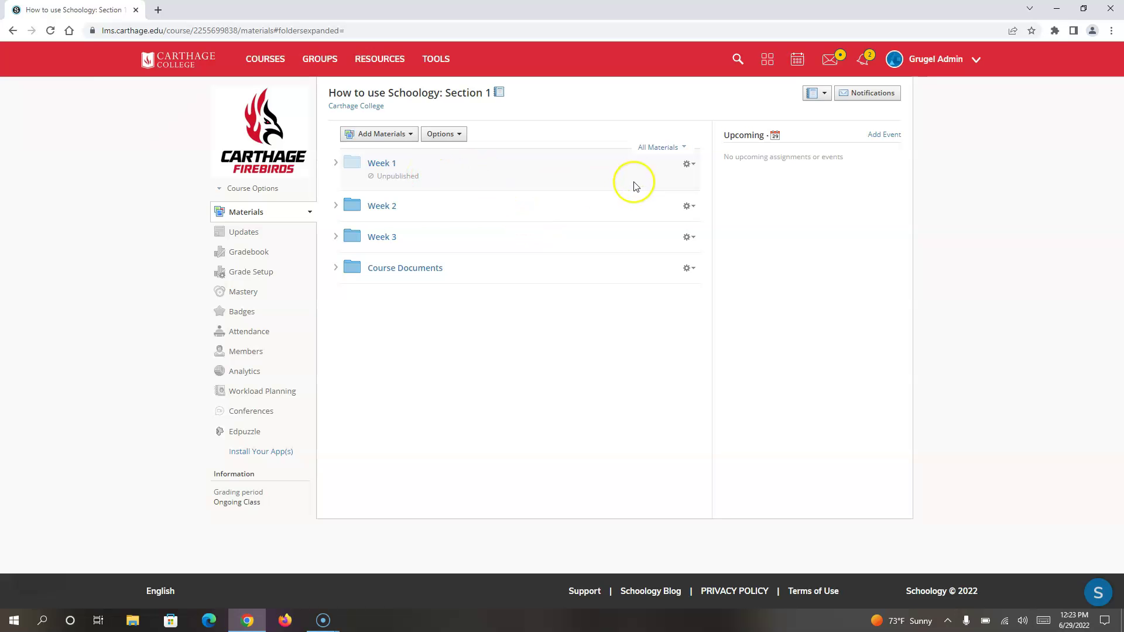
Publish the Week 1 folder again and confirm the change
left_click(697, 165)
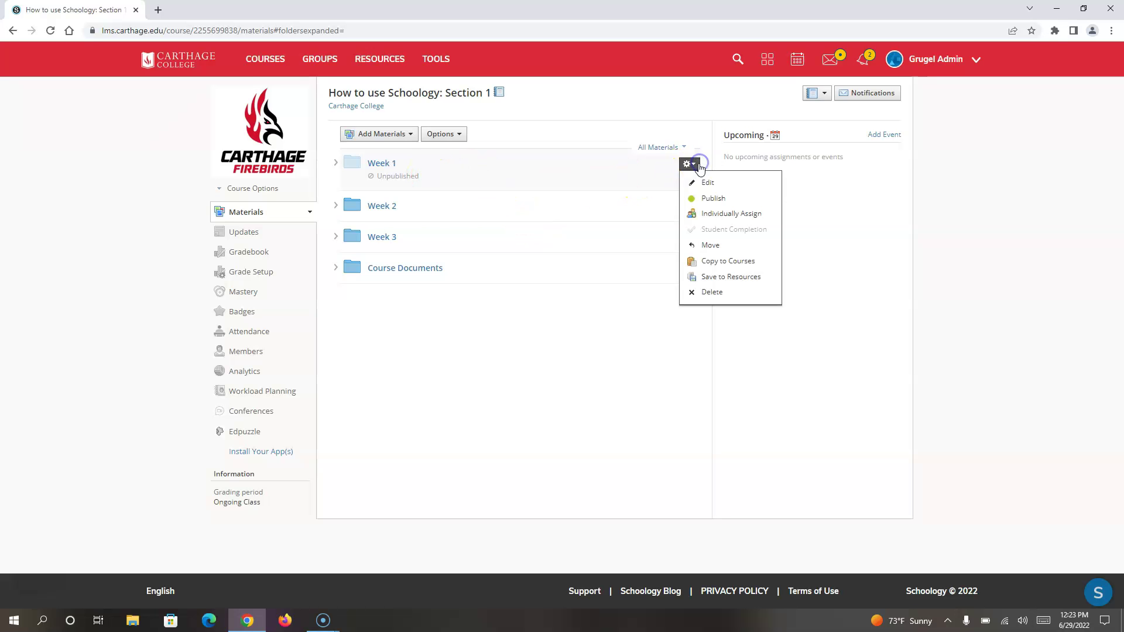
left_click(713, 197)
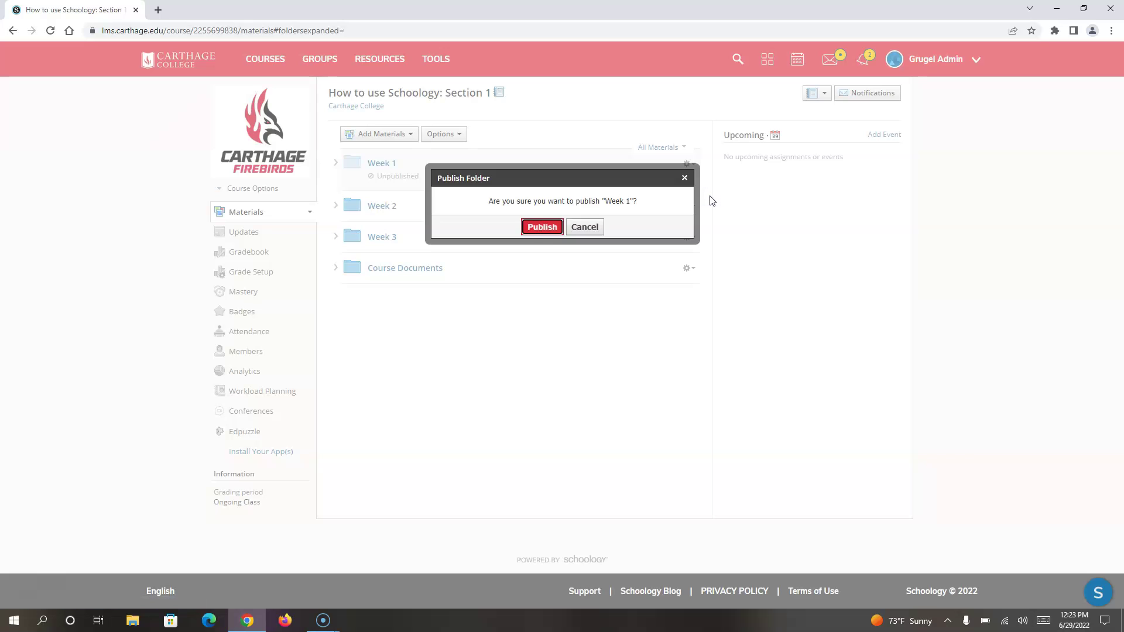
left_click(537, 227)
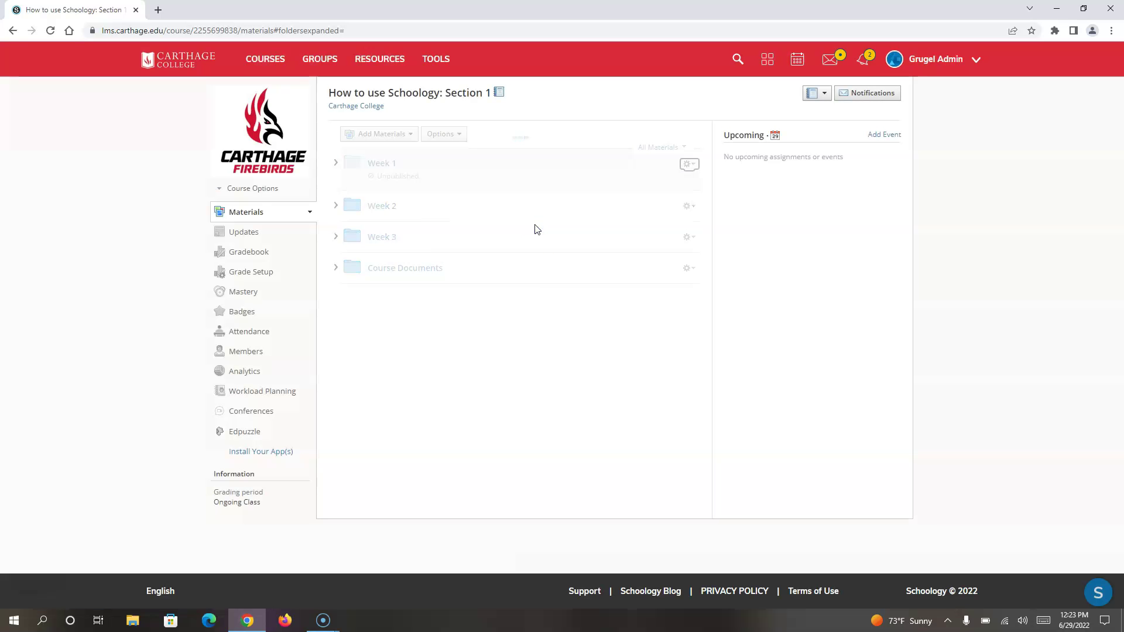
Move the Course Documents folder back above Week 1 and collapse the Week 1 folder
left_click(417, 259)
left_click_drag(417, 259, 394, 164)
left_click(335, 193)
left_click(473, 322)
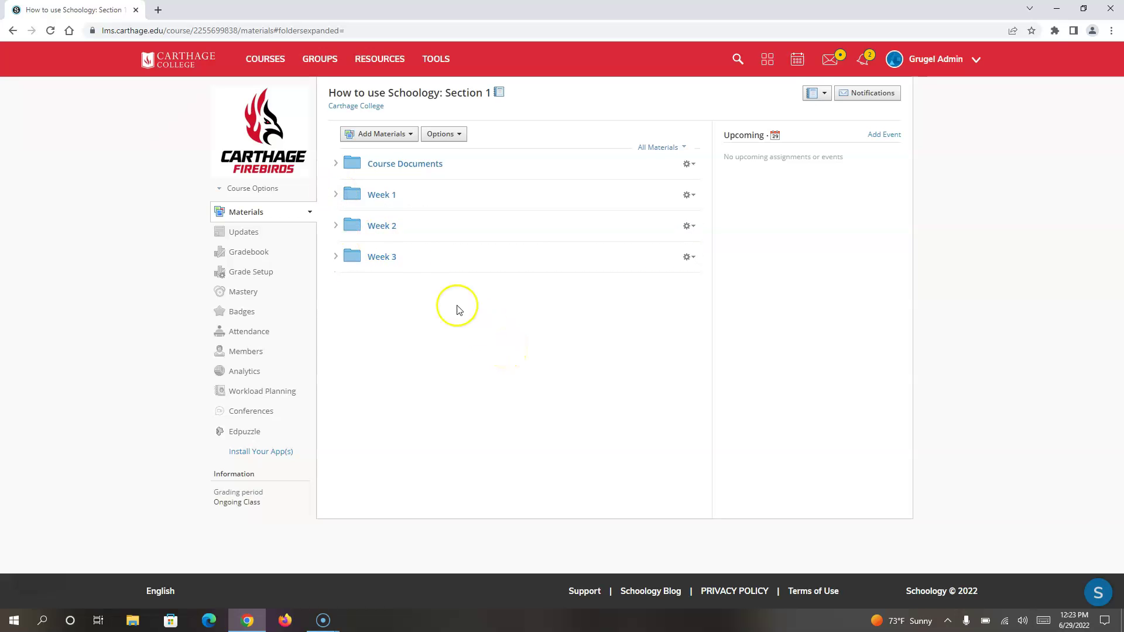
Move the Week 3 folder directly below Course Documents, above Week 1, and collapse the Week 1 folder
left_click(389, 267)
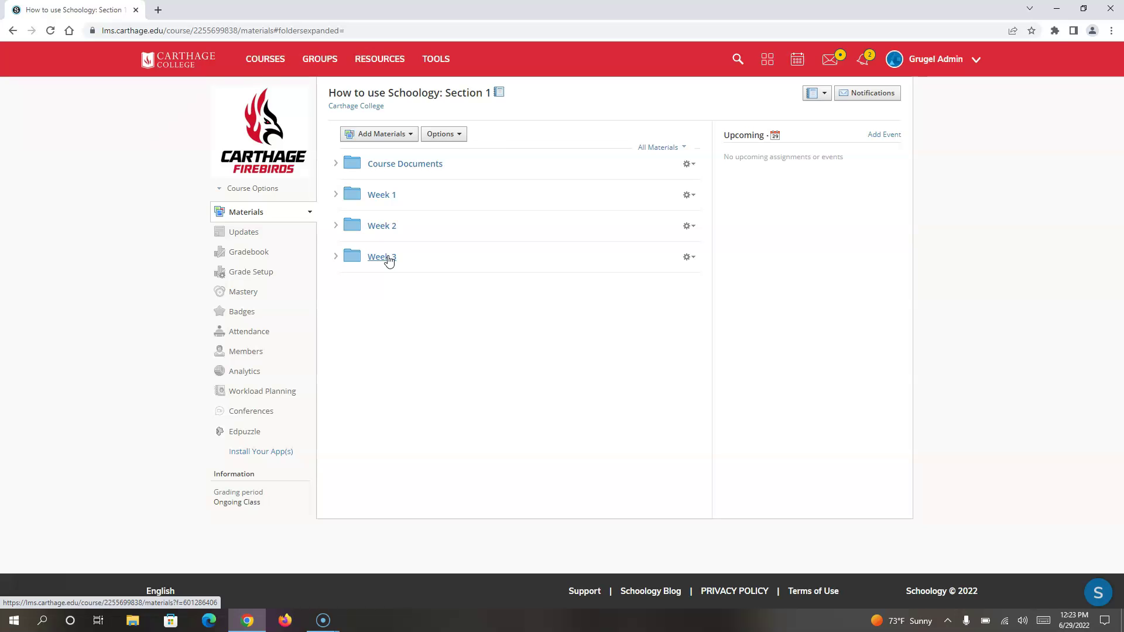
left_click_drag(381, 259, 374, 190)
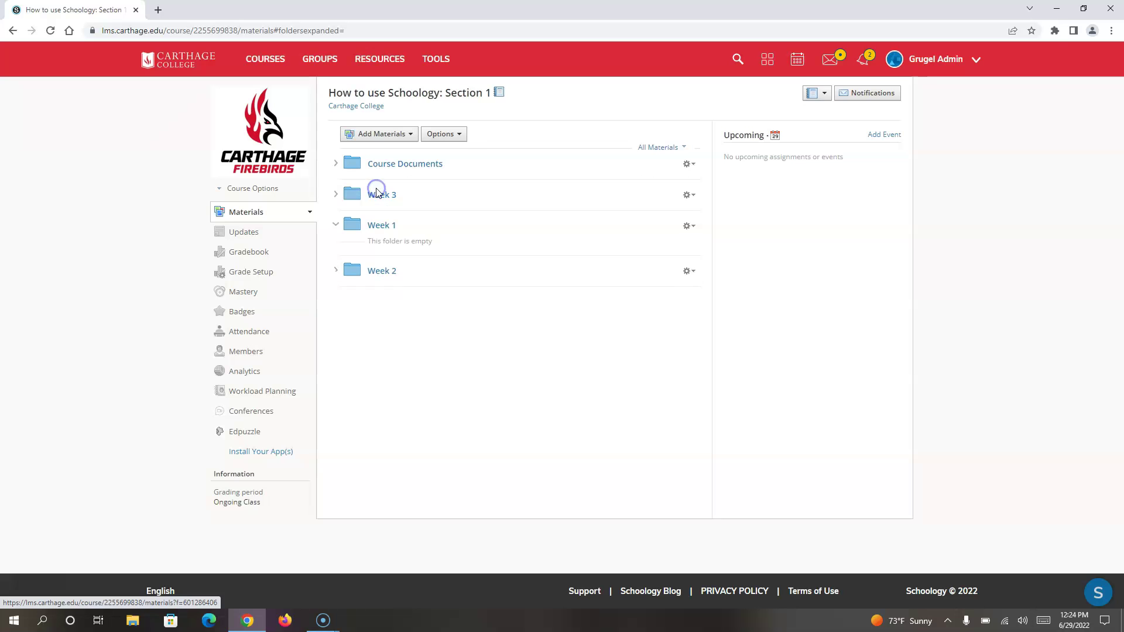
left_click(336, 226)
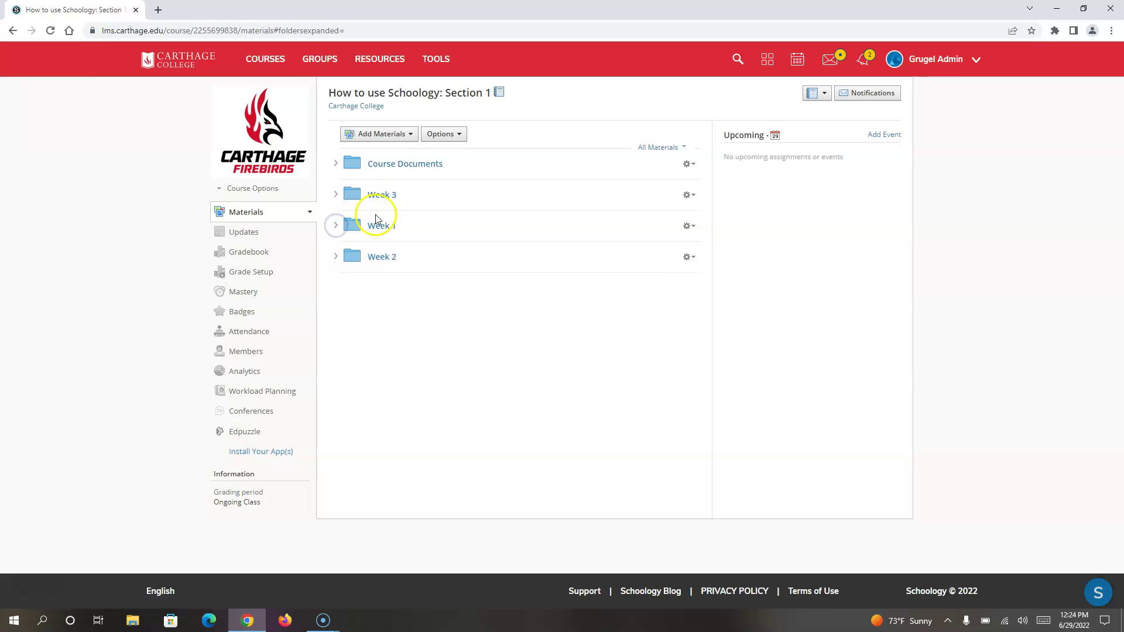
Change the Week 3 folder's color to orange and save the folder settings
left_click(689, 195)
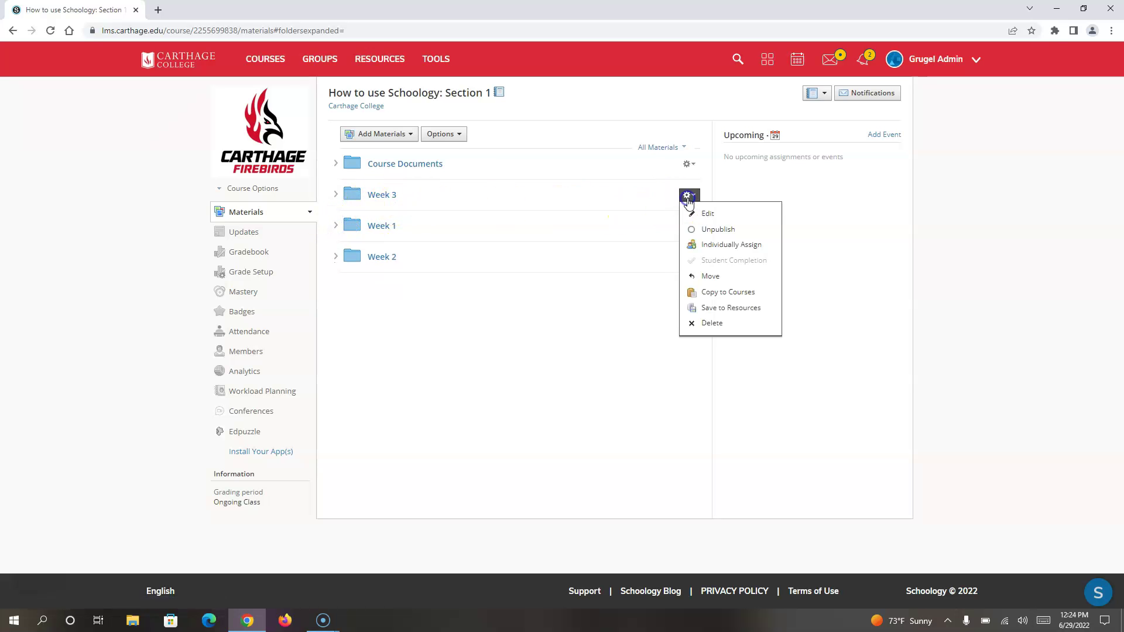
left_click(697, 214)
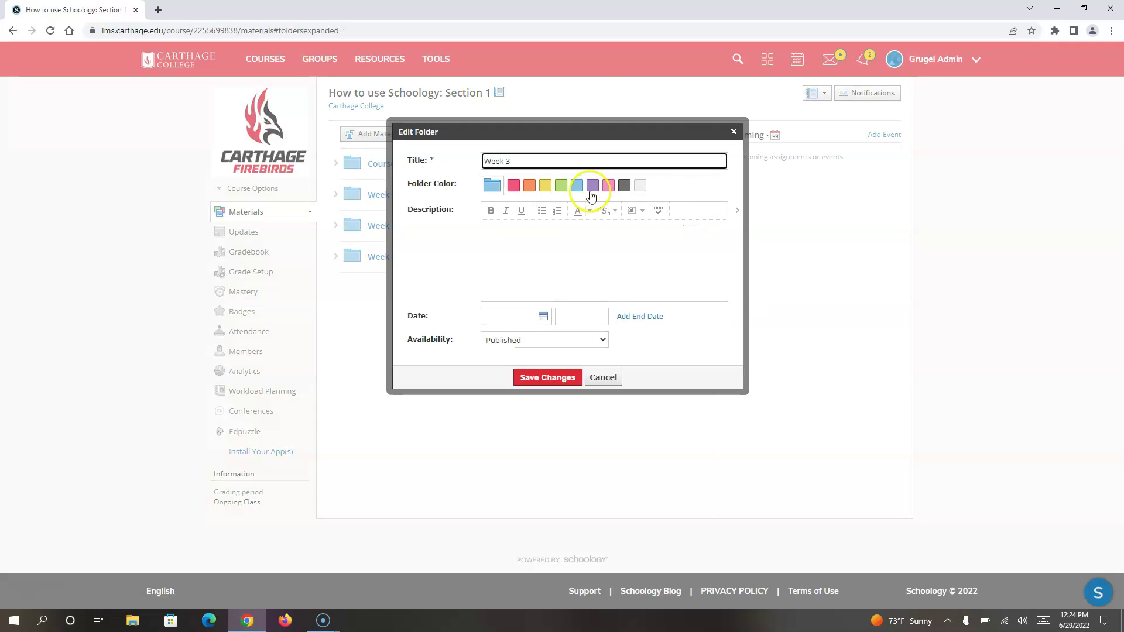
left_click(530, 186)
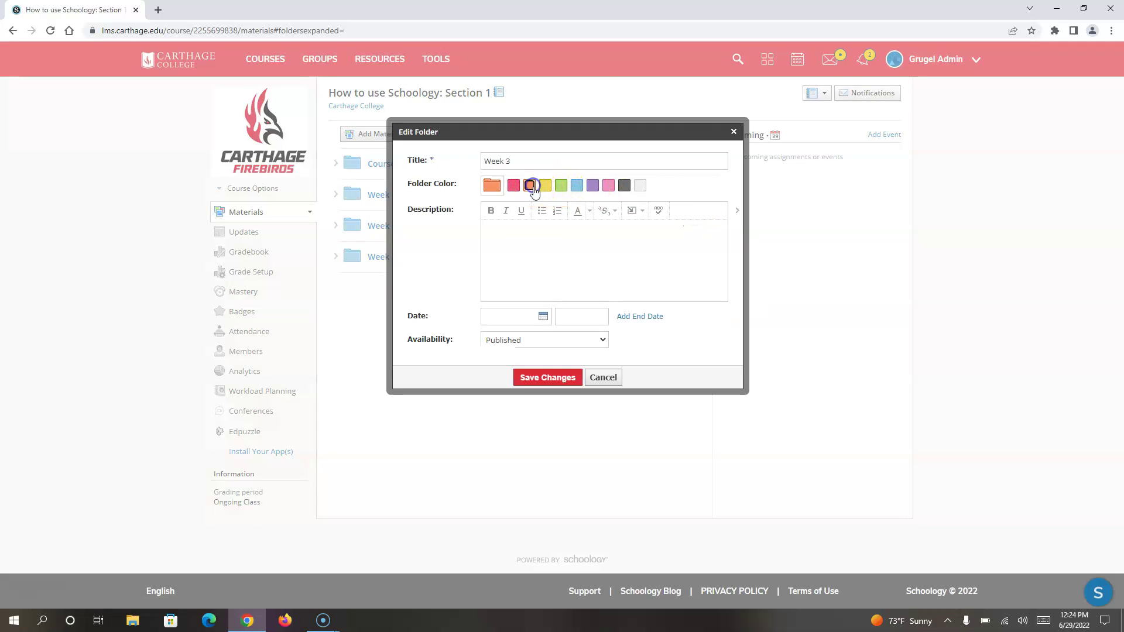
left_click(549, 378)
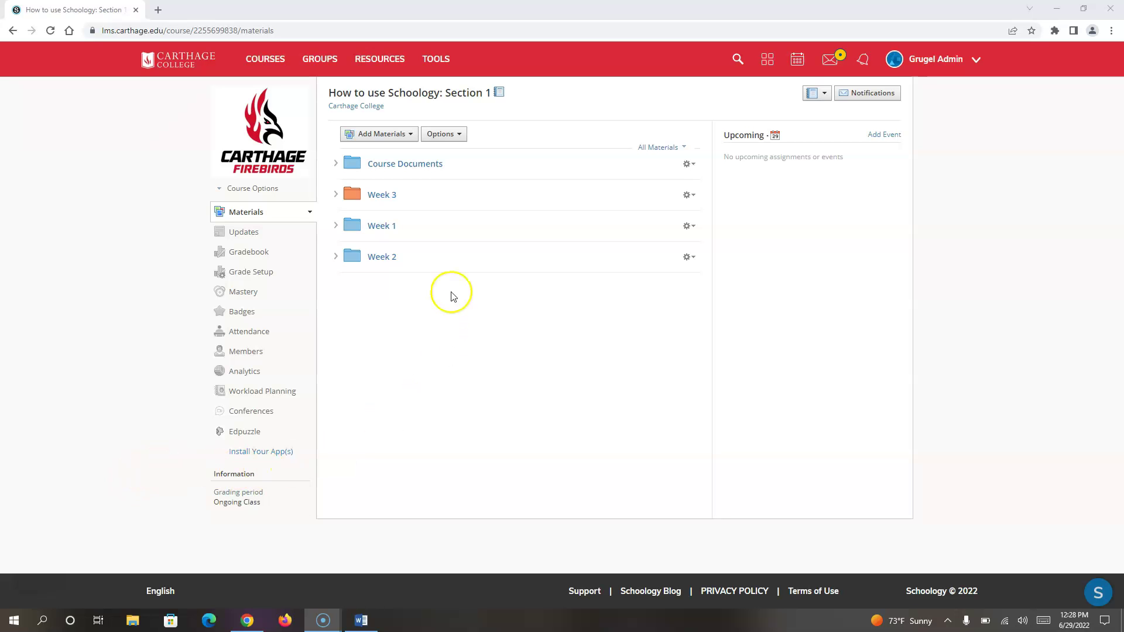
Review the Week Three Activities and Assignments page in the Week 3 folder, and return to the course's materials list
left_click(387, 200)
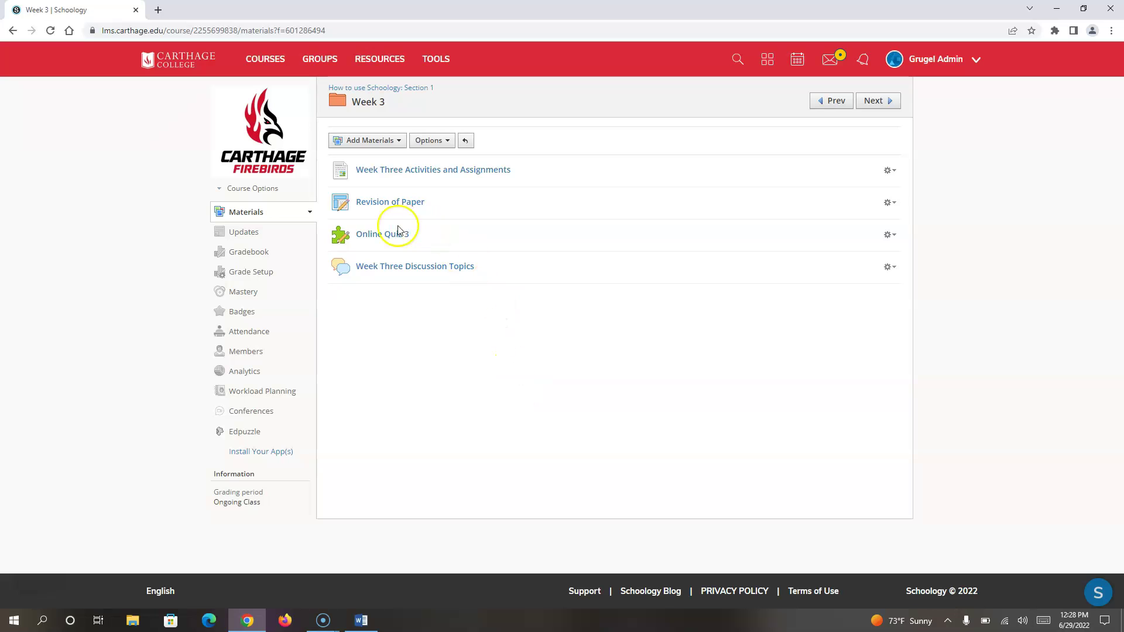
left_click_drag(409, 211, 419, 282)
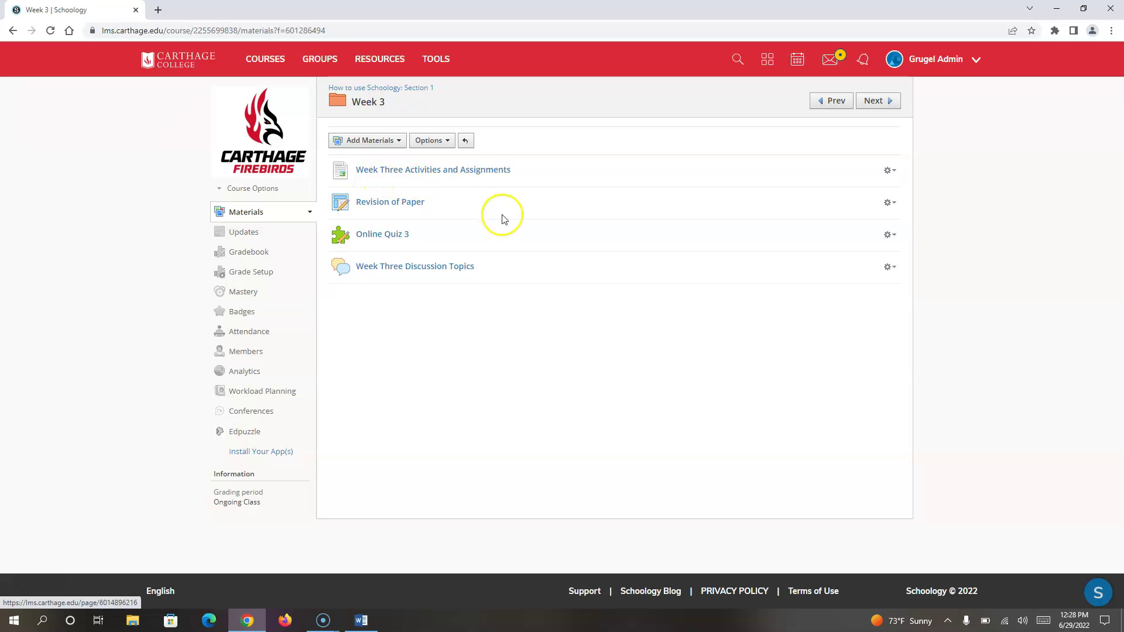
left_click(404, 170)
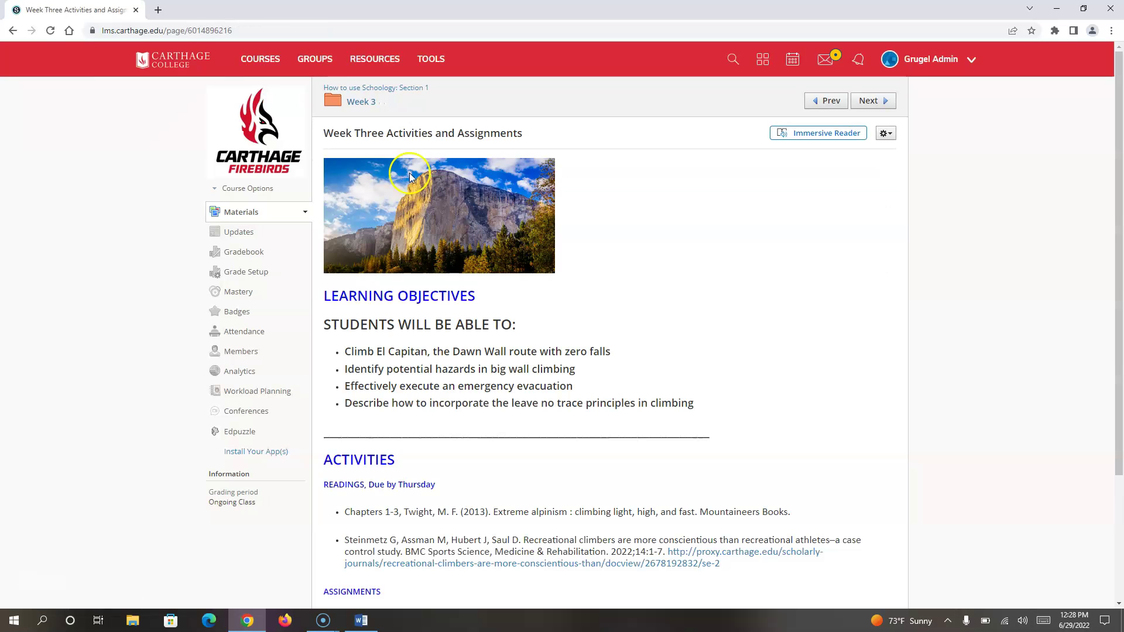
left_click_drag(1119, 91, 1120, 185)
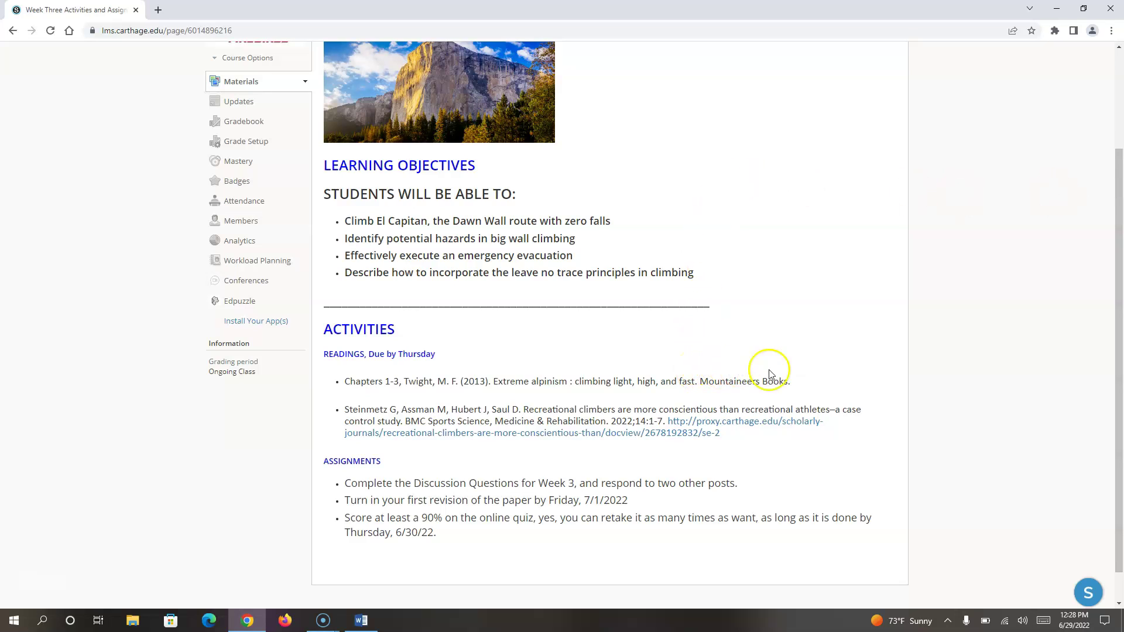
left_click_drag(1119, 525, 1119, 413)
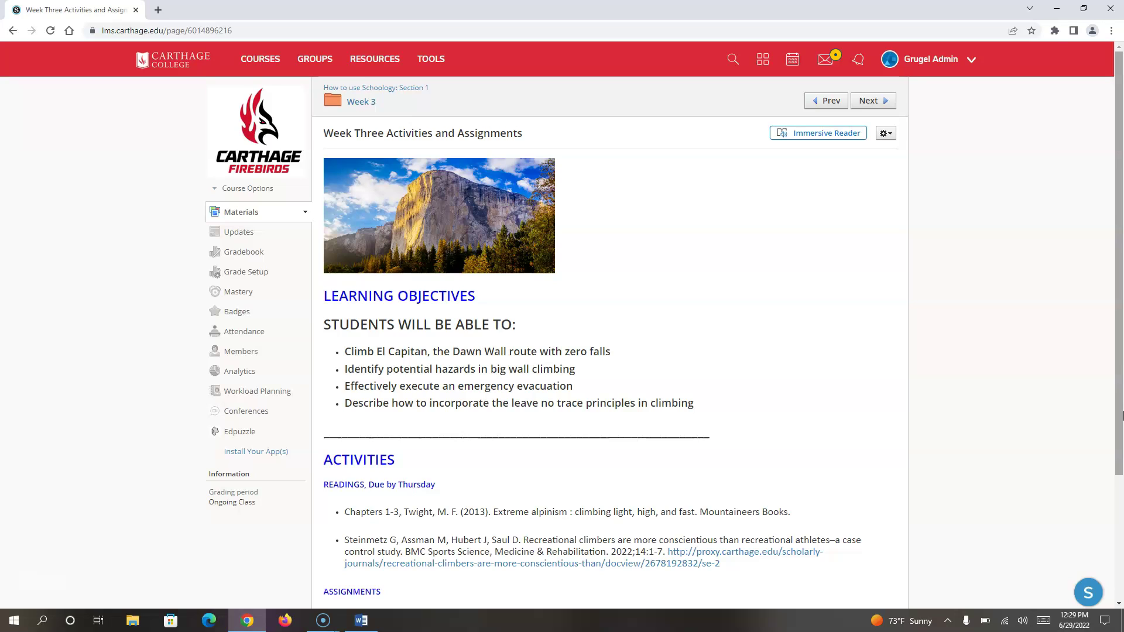
left_click(383, 89)
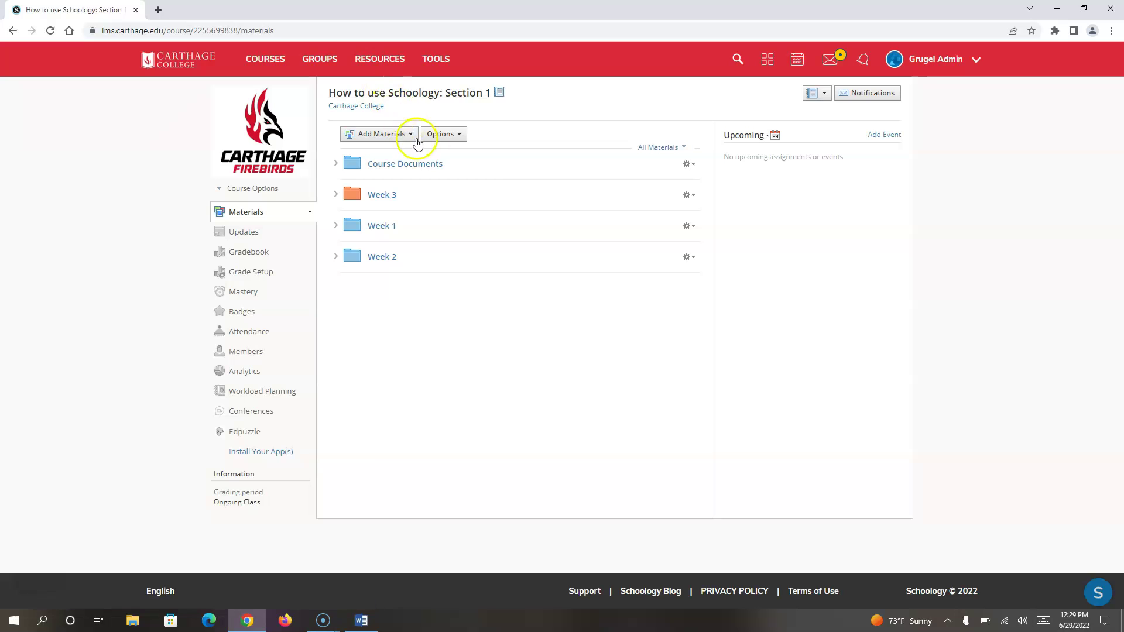
Start a new page in the Week 2 folder with the title "Week Two Activites"
left_click(383, 257)
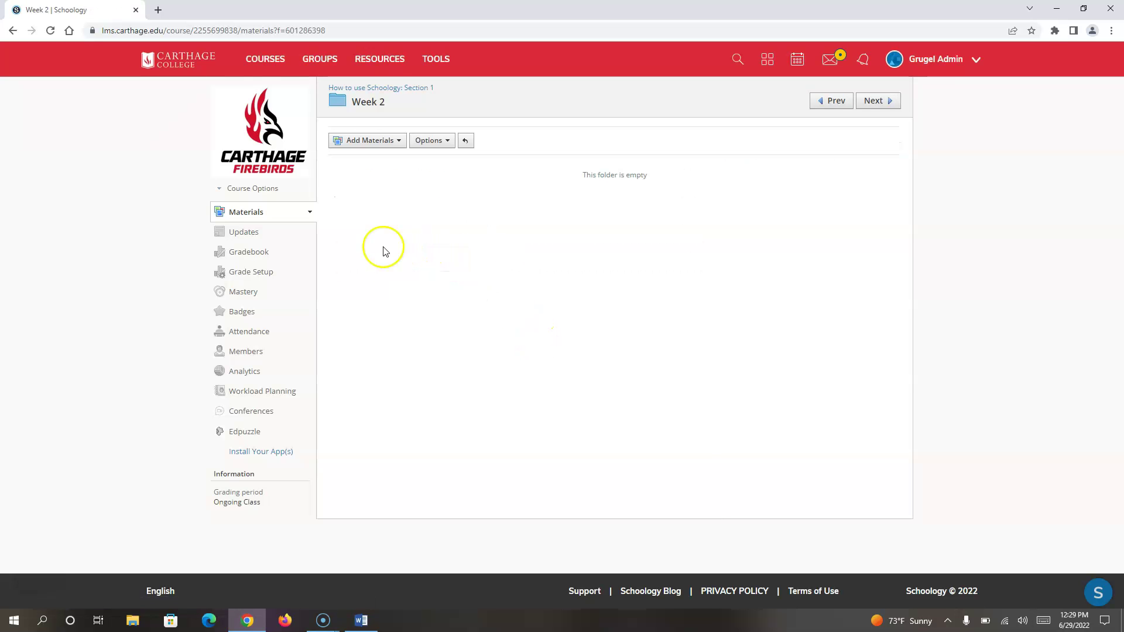
left_click(372, 142)
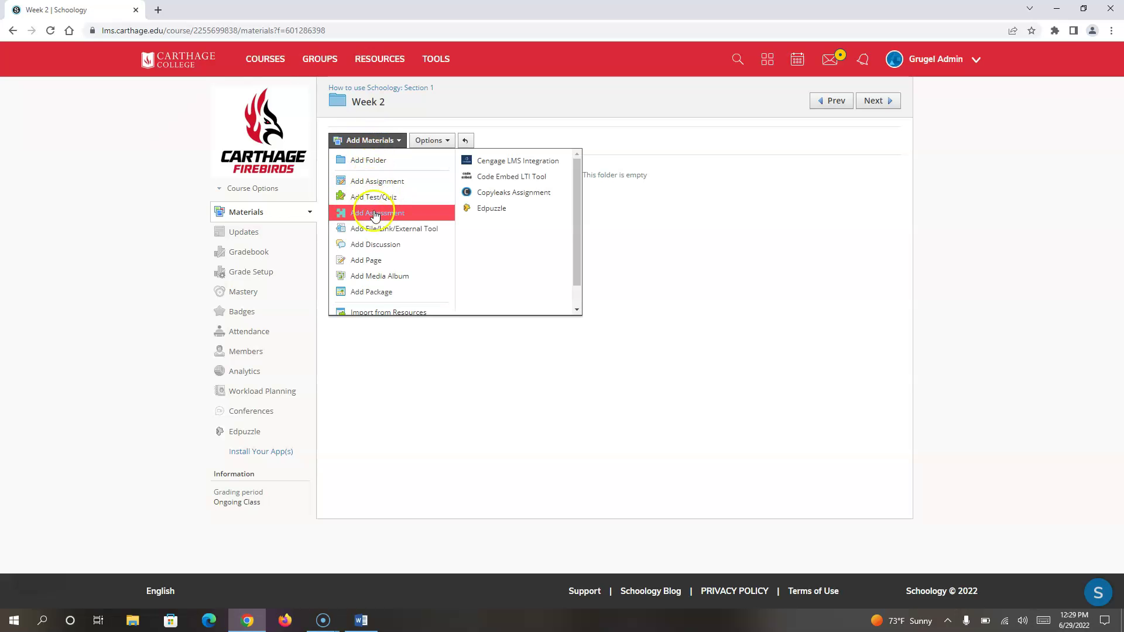
left_click(384, 264)
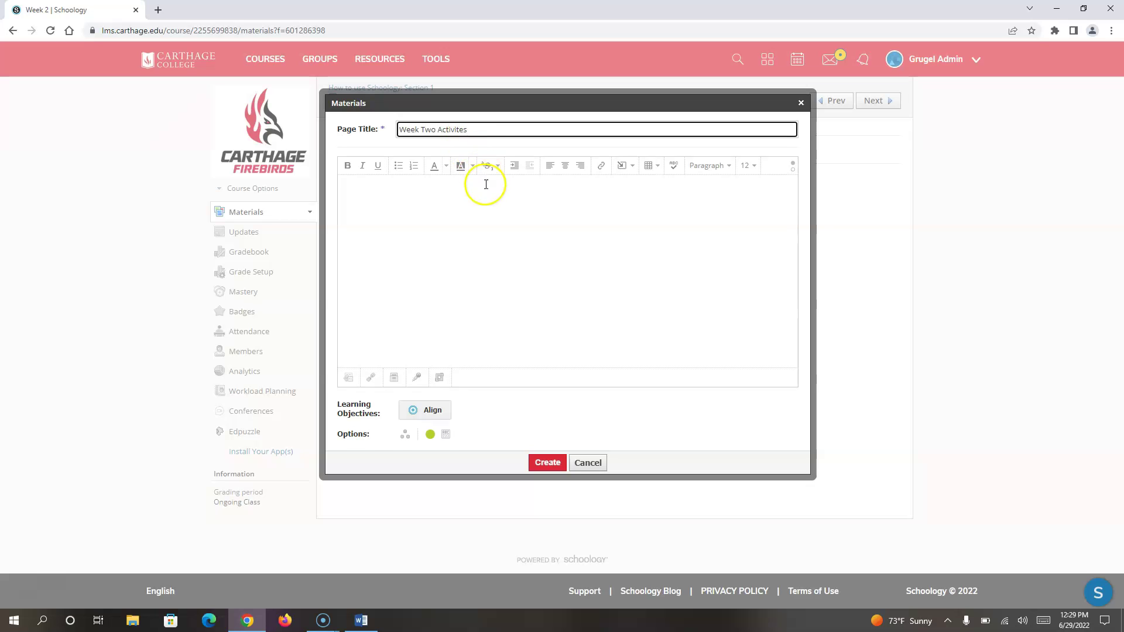
left_click(419, 195)
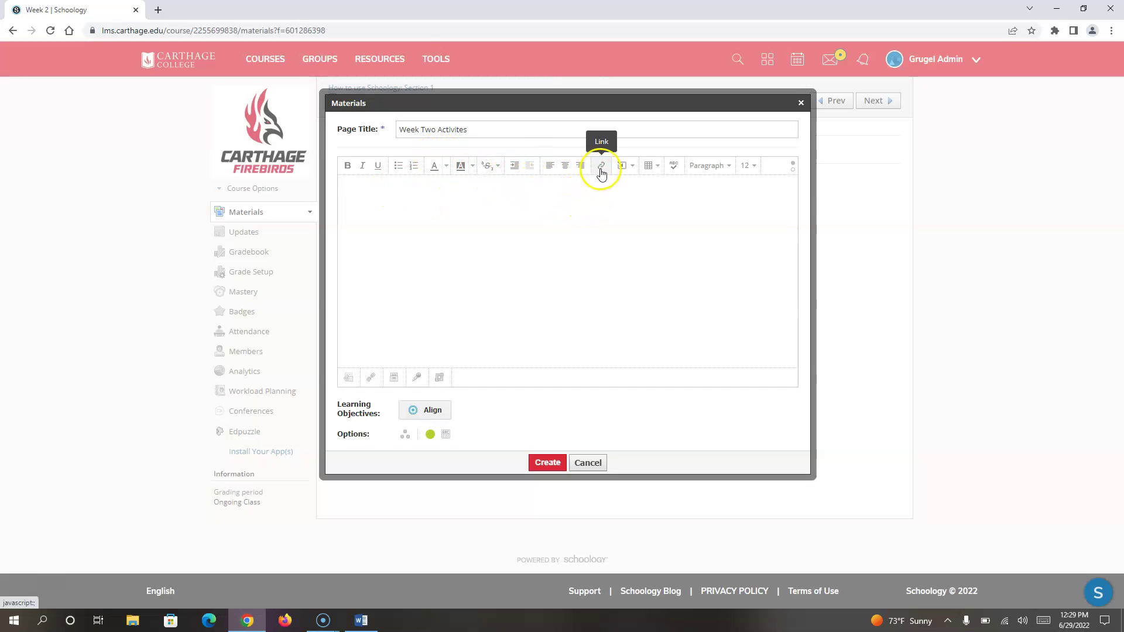
left_click(632, 170)
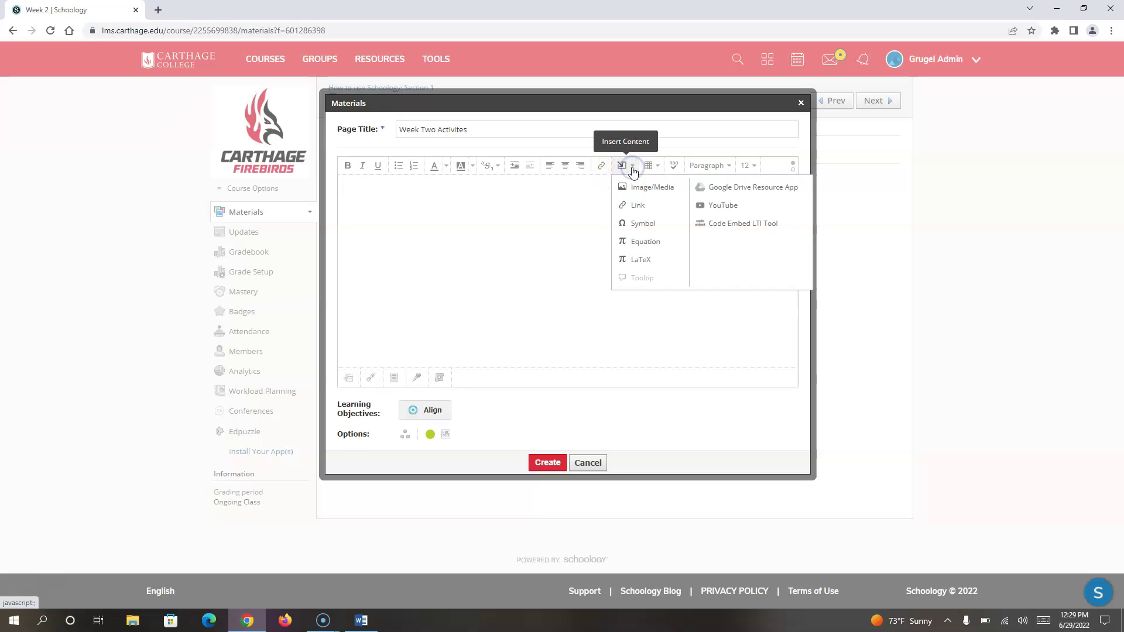
left_click(636, 187)
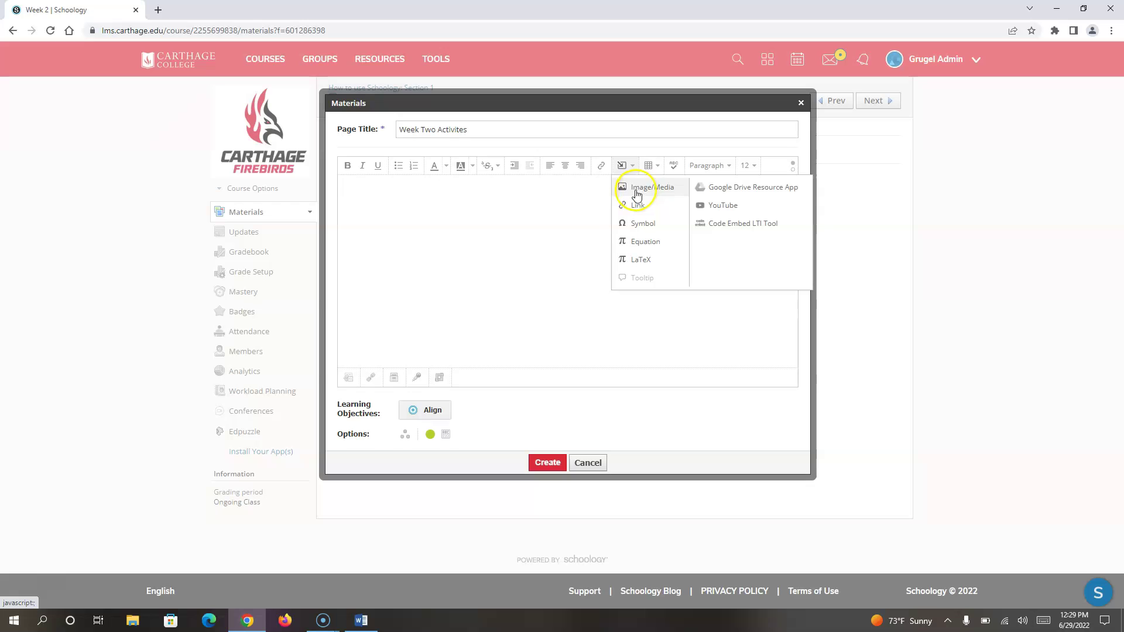
left_click(501, 208)
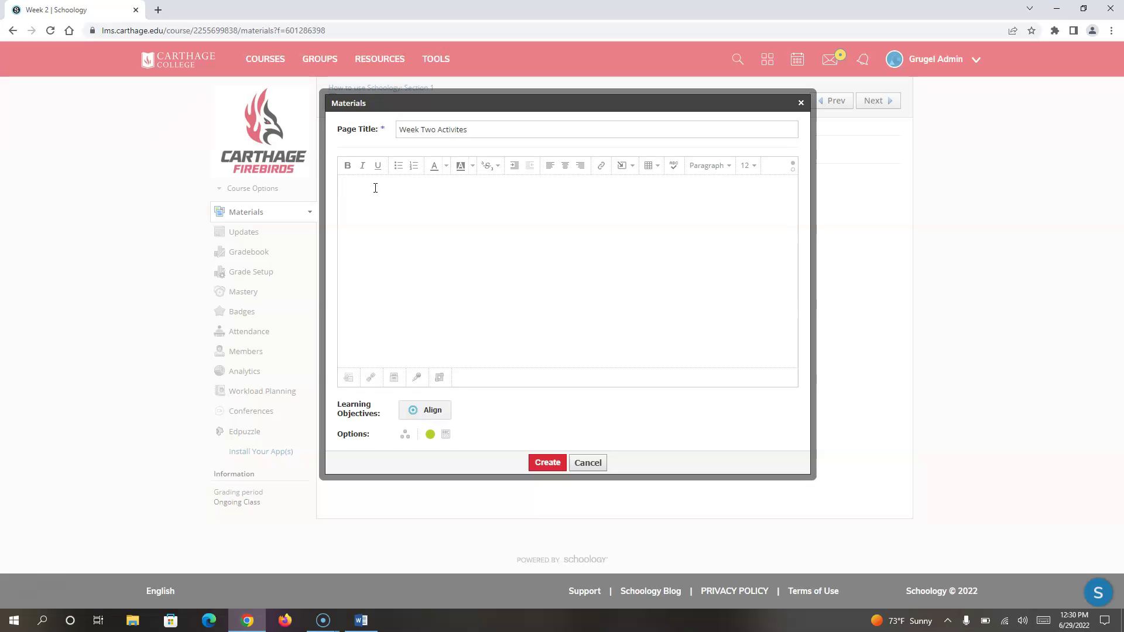
Paste the learning objectives and activities content copied from the Word document into the page body, and create the page
left_click(362, 623)
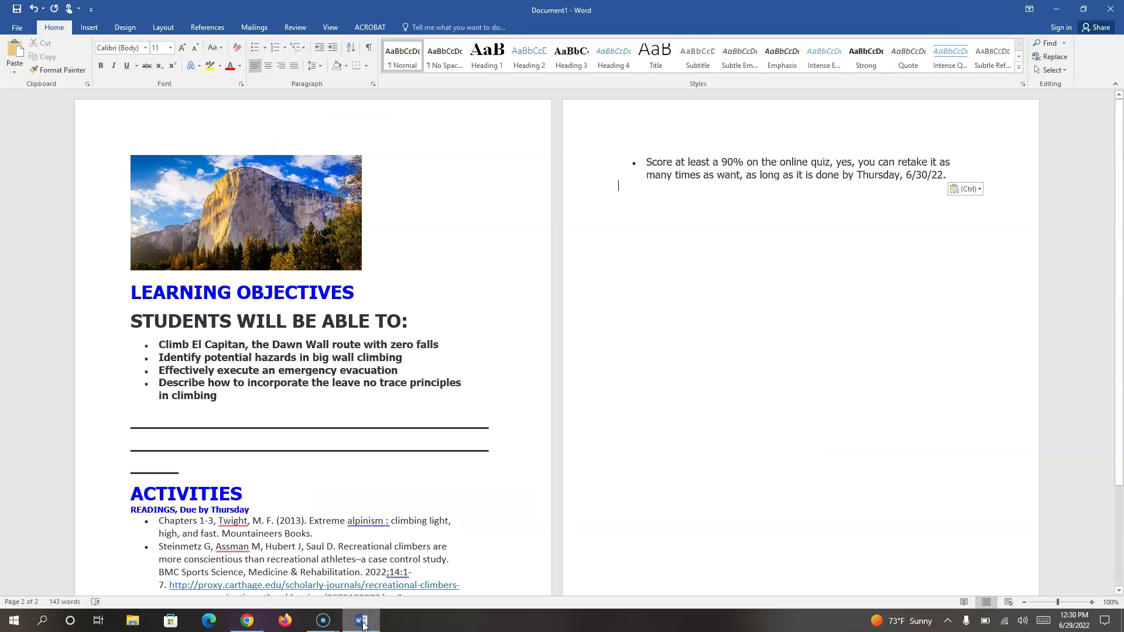
left_click(247, 622)
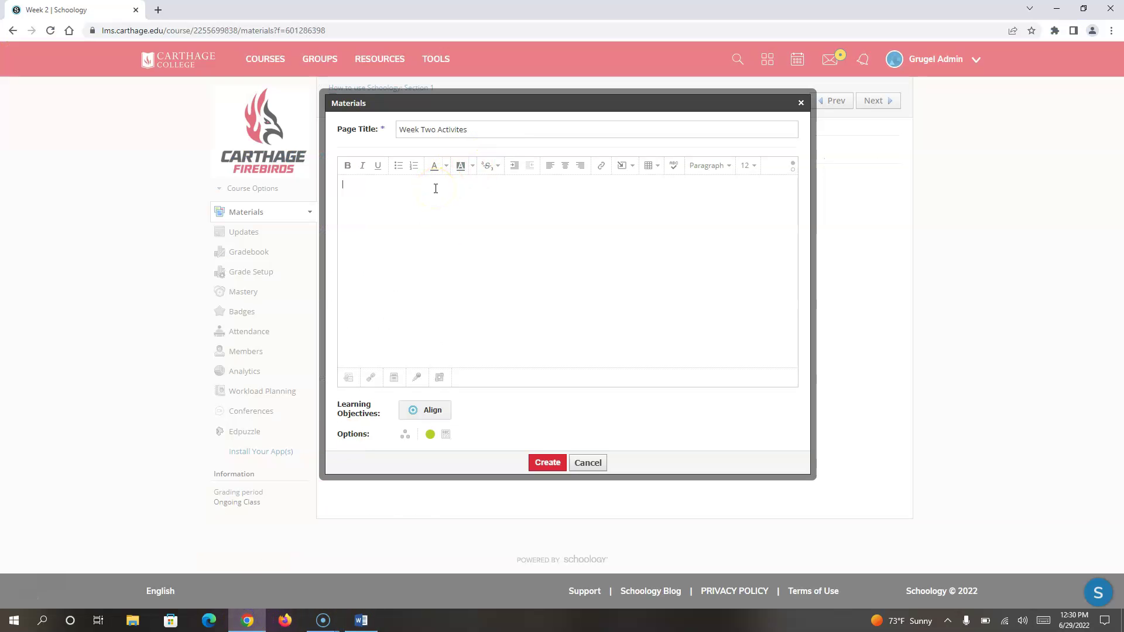
key("ctrl+v")
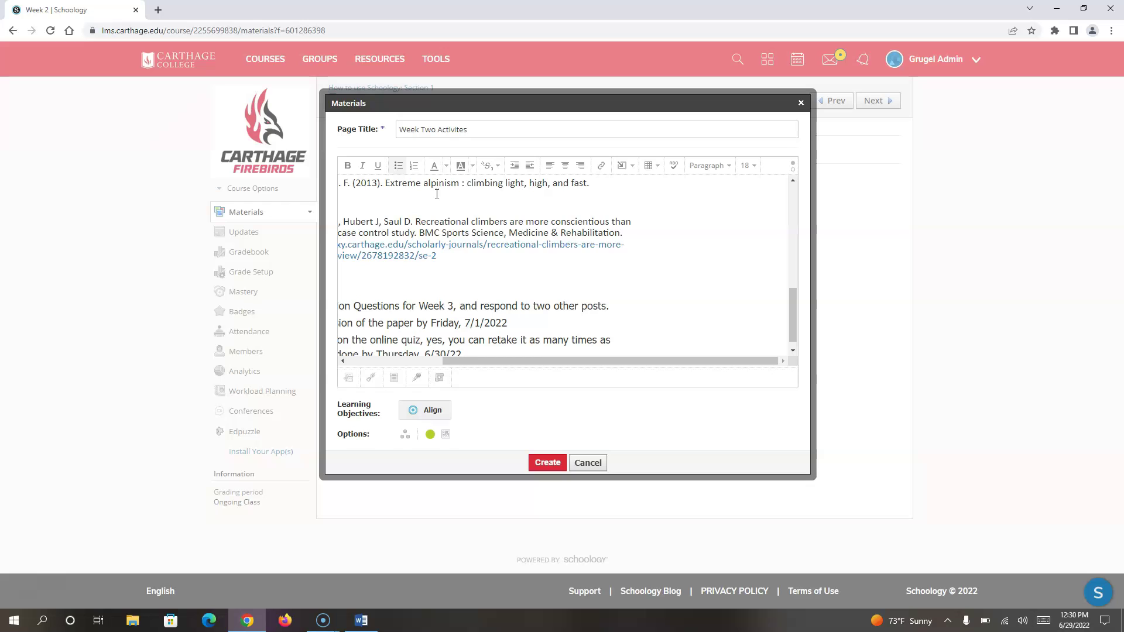
left_click(551, 462)
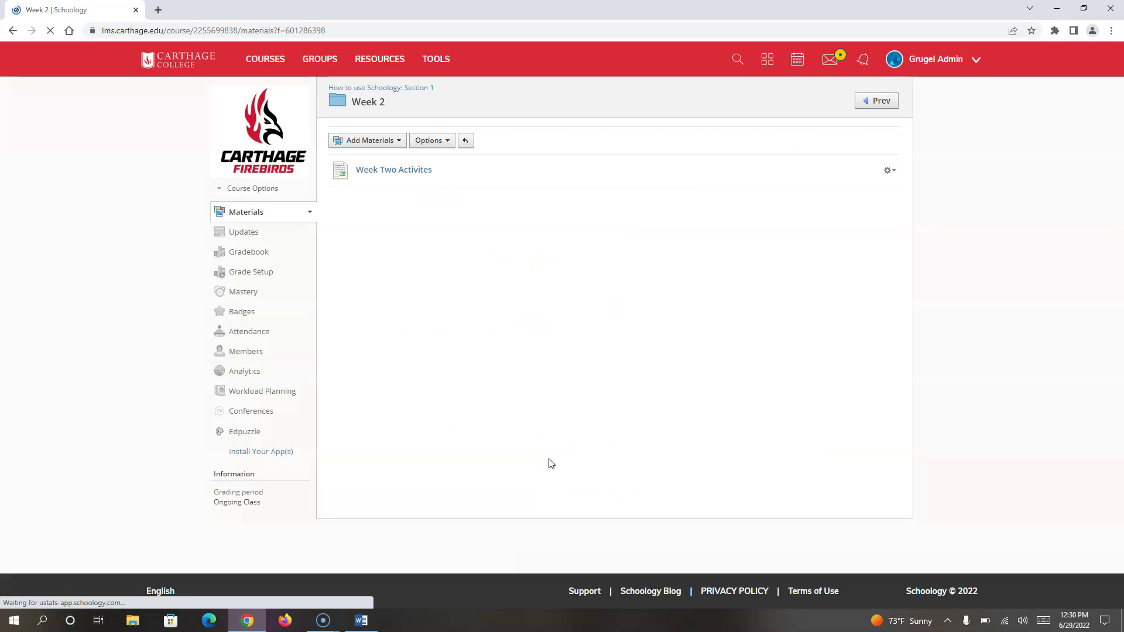
Open the Week Two Activites page to check it, and return to the course's materials list
left_click(397, 173)
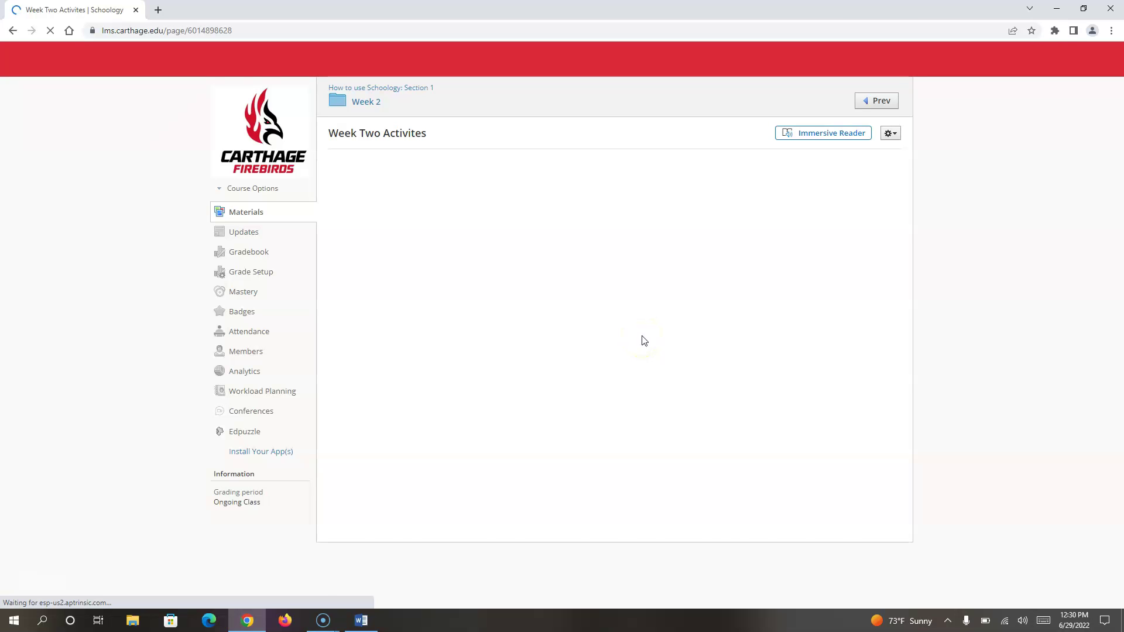
key("alt+Left")
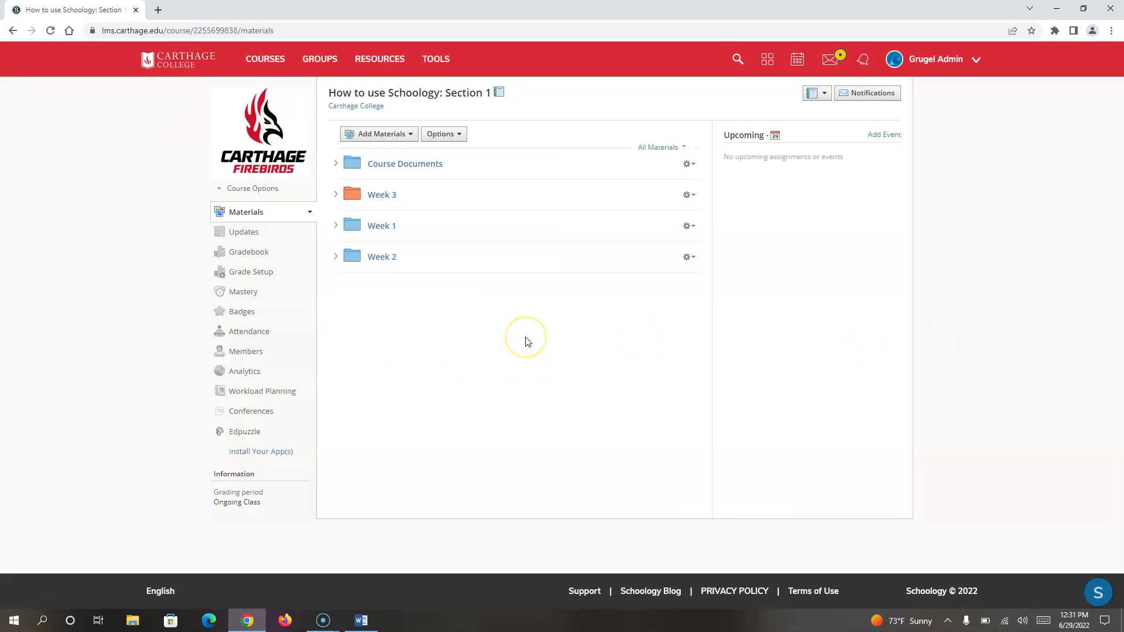